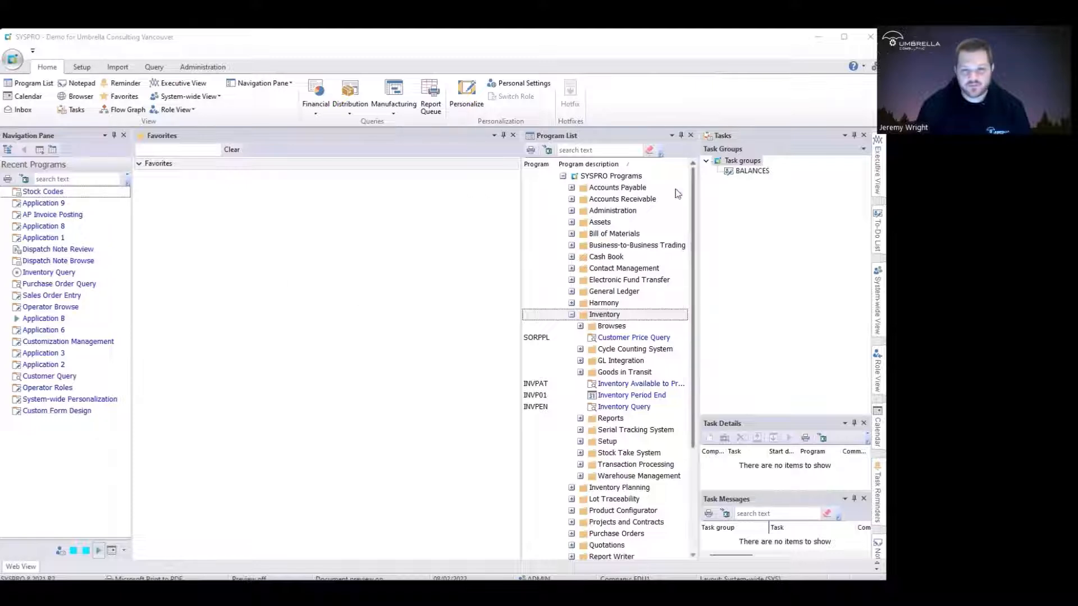
Add Inventory Query and Purchase Order Query from the program list to the Favorites
left_click(632, 411)
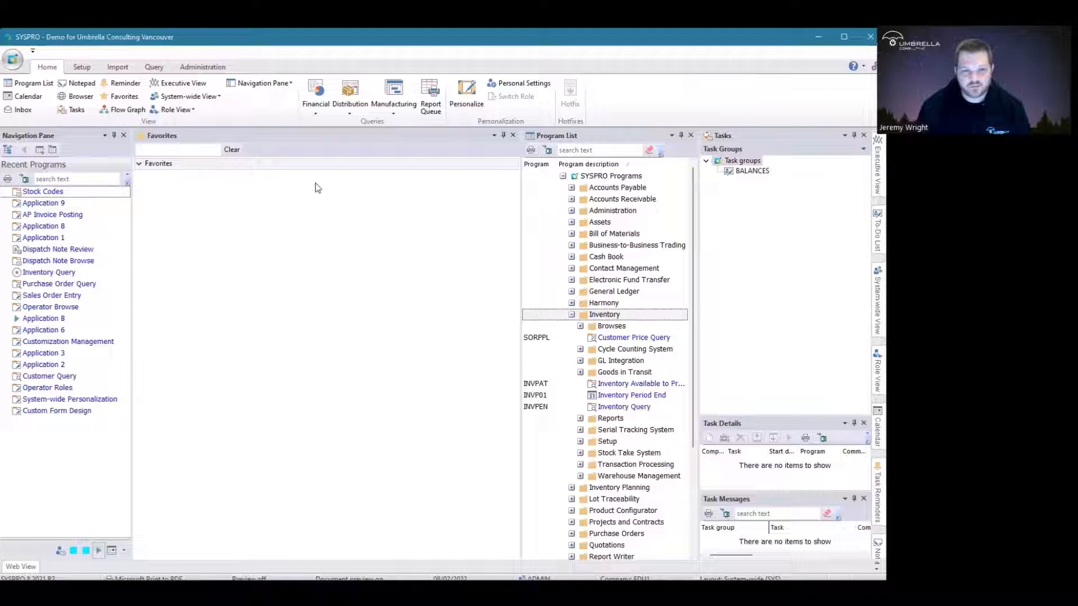
left_click_drag(617, 406, 245, 166)
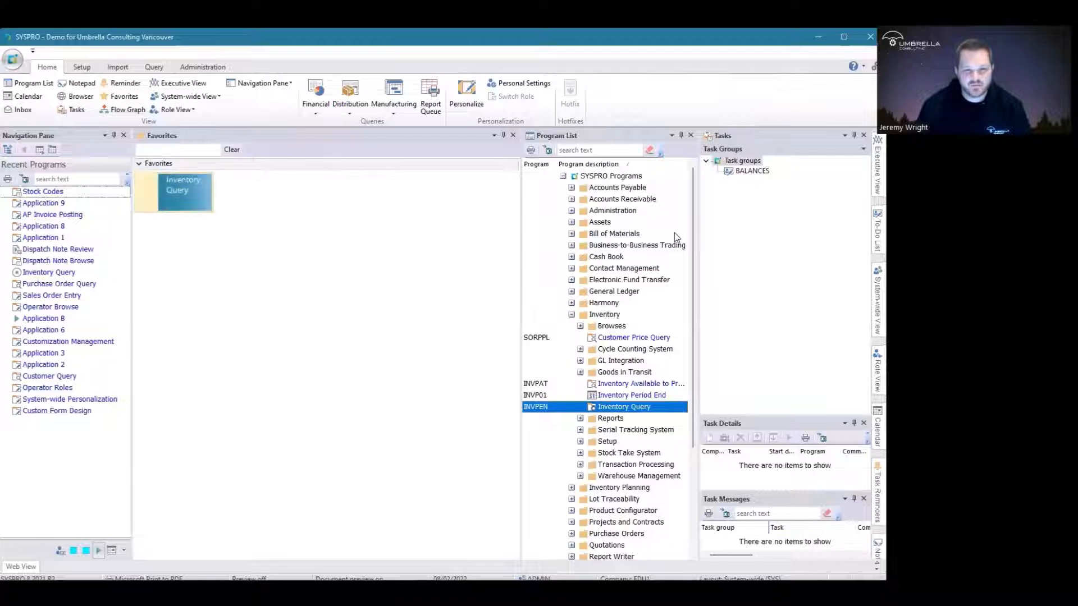
left_click(571, 315)
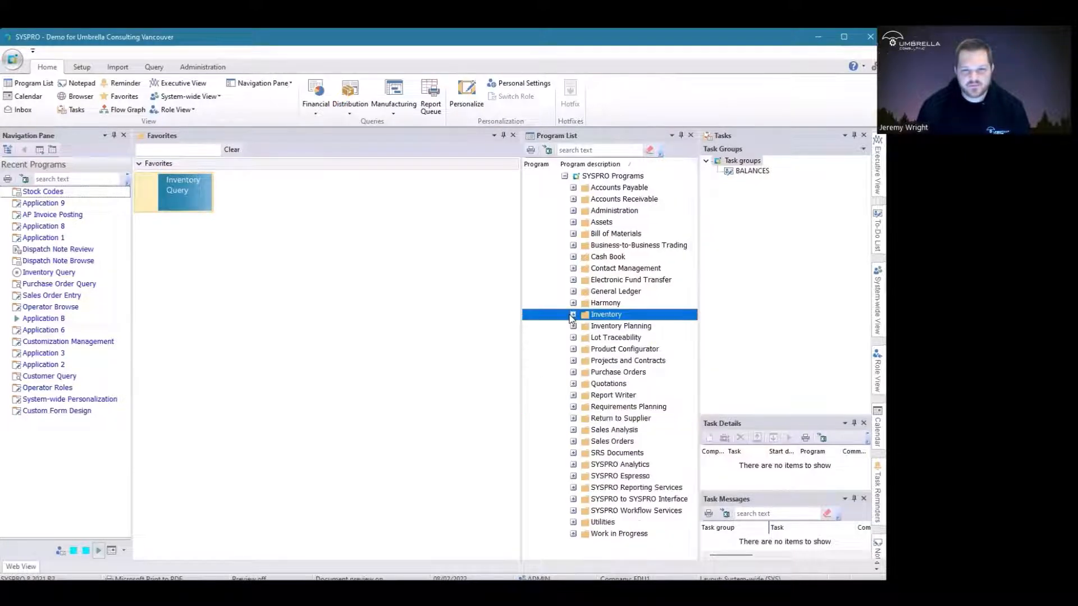
left_click(573, 372)
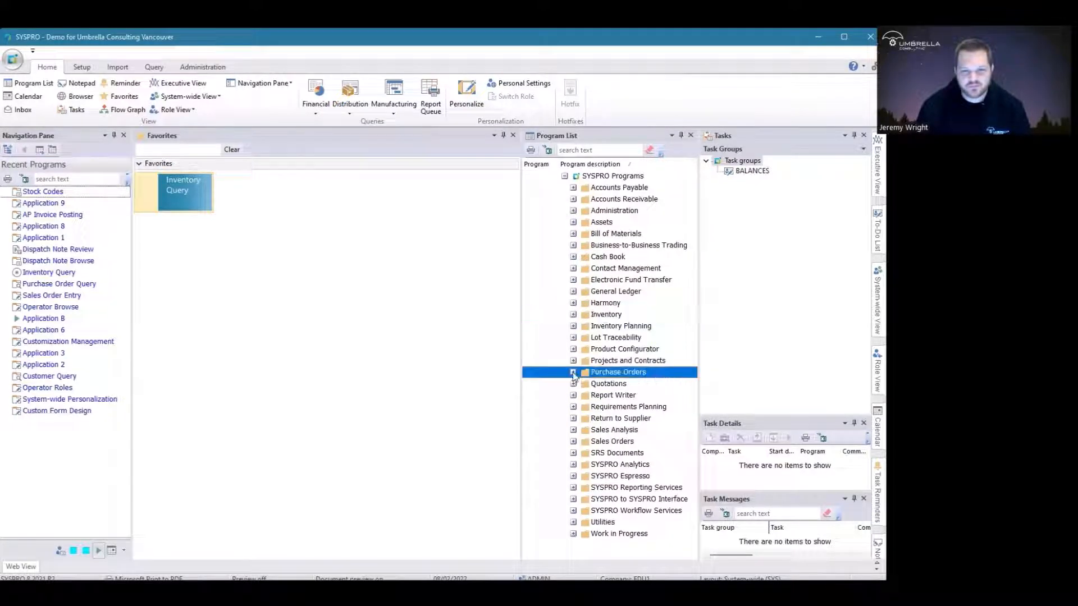
left_click_drag(641, 465, 261, 196)
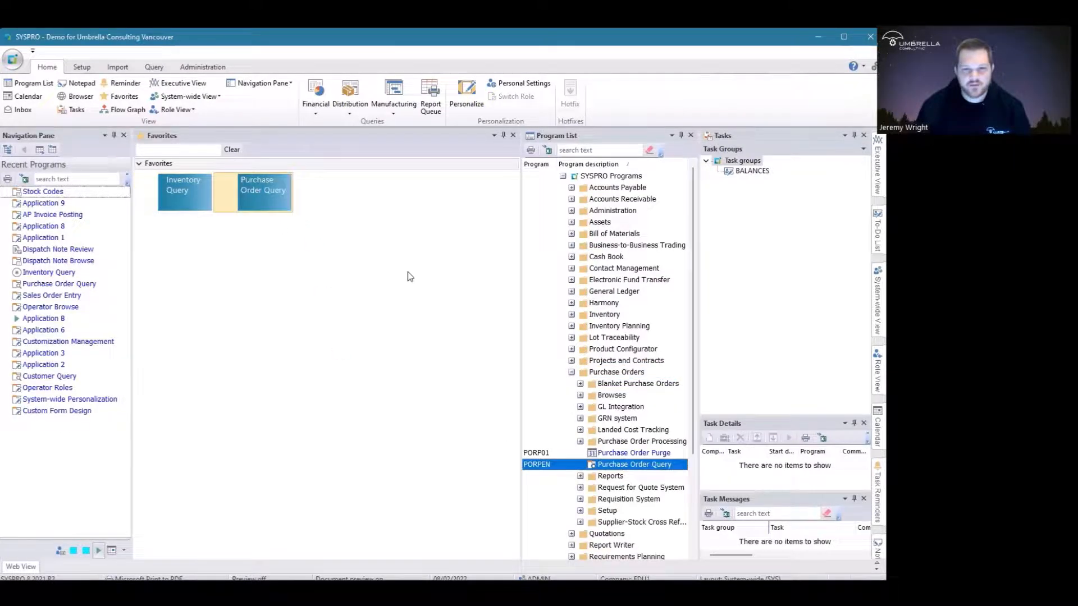
Add Sales Order Query from the Sales Orders folder of the program list to the Favorites
left_click(571, 373)
left_click(573, 441)
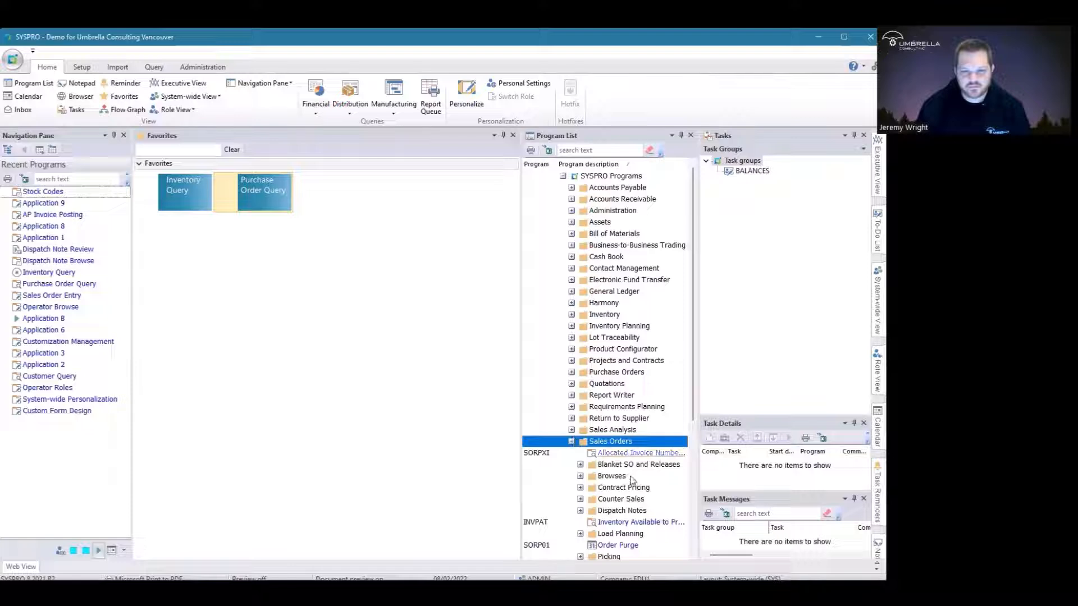
scroll(627, 542, "down", 2)
scroll(627, 544, "down", 3)
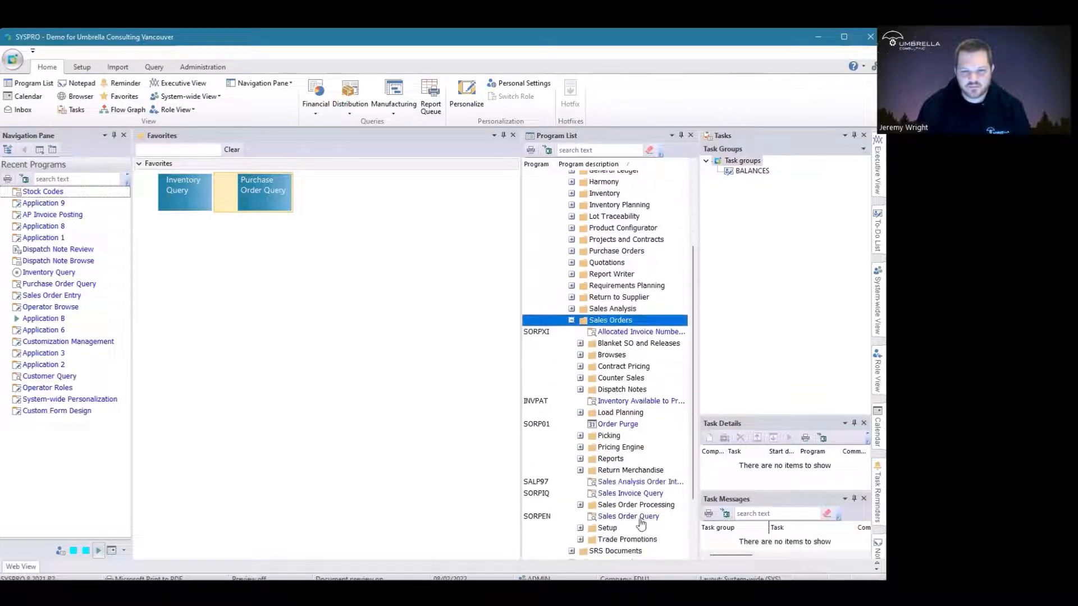
left_click_drag(638, 516, 428, 210)
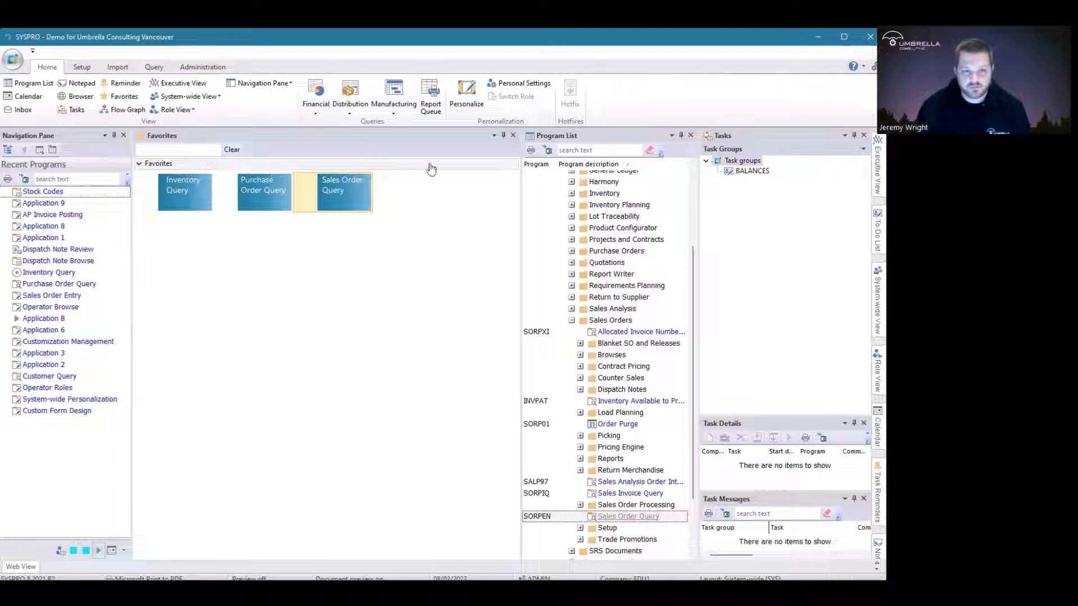
Set the layout appearance of the Favorites area to VS Studio 2012 Dark
right_click(264, 358)
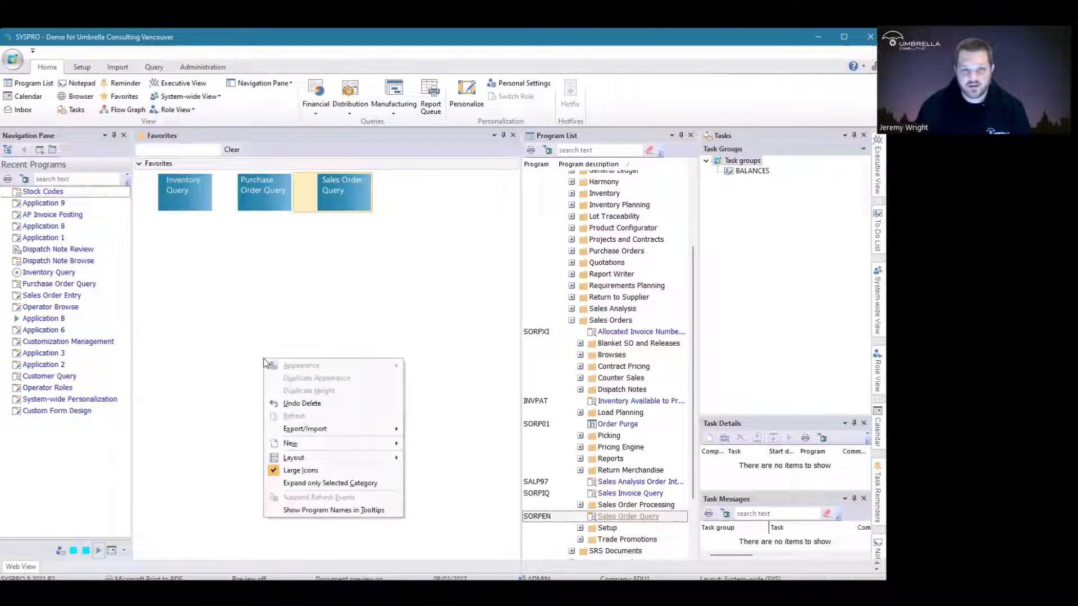
right_click(220, 296)
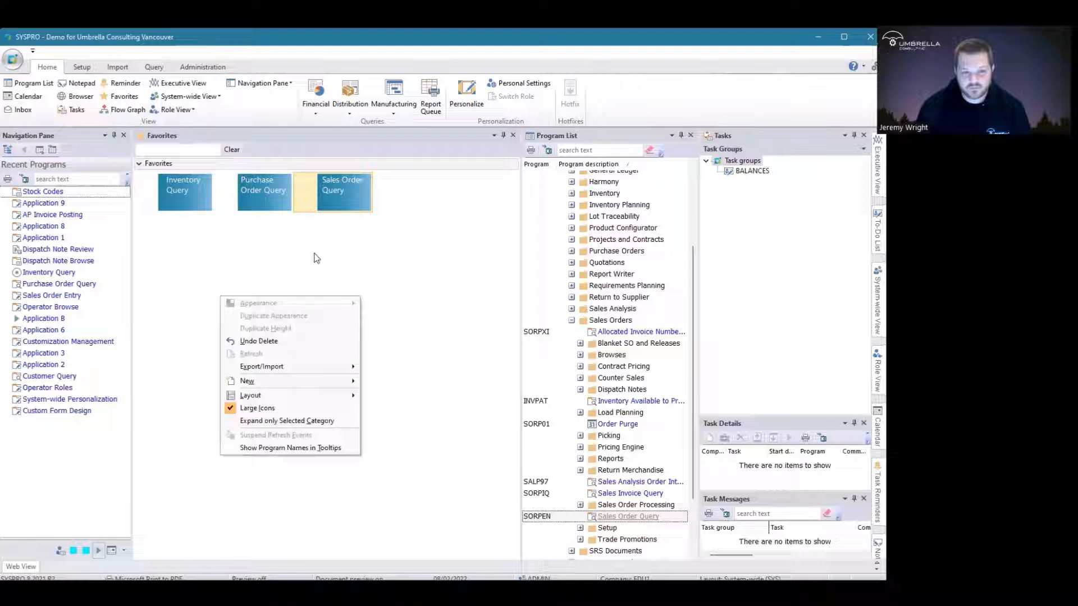
mouse_move(308, 398)
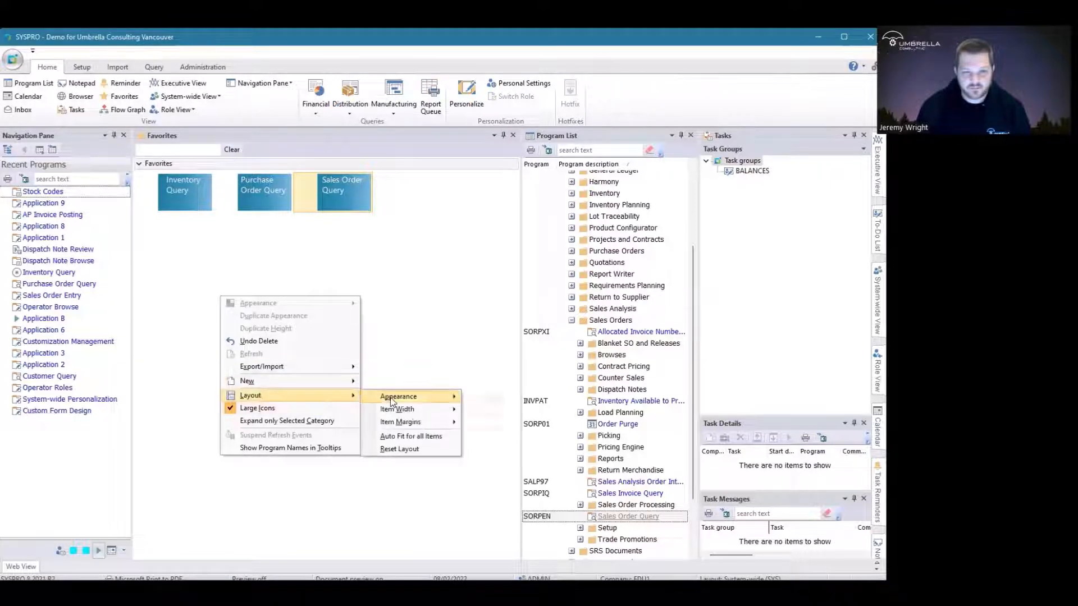
mouse_move(391, 400)
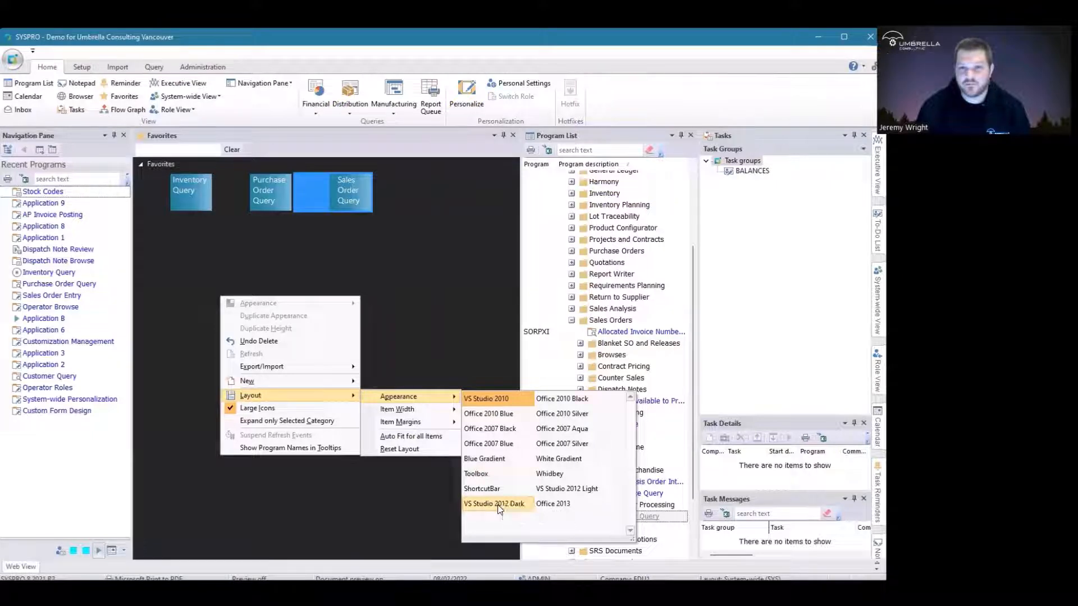
left_click(494, 504)
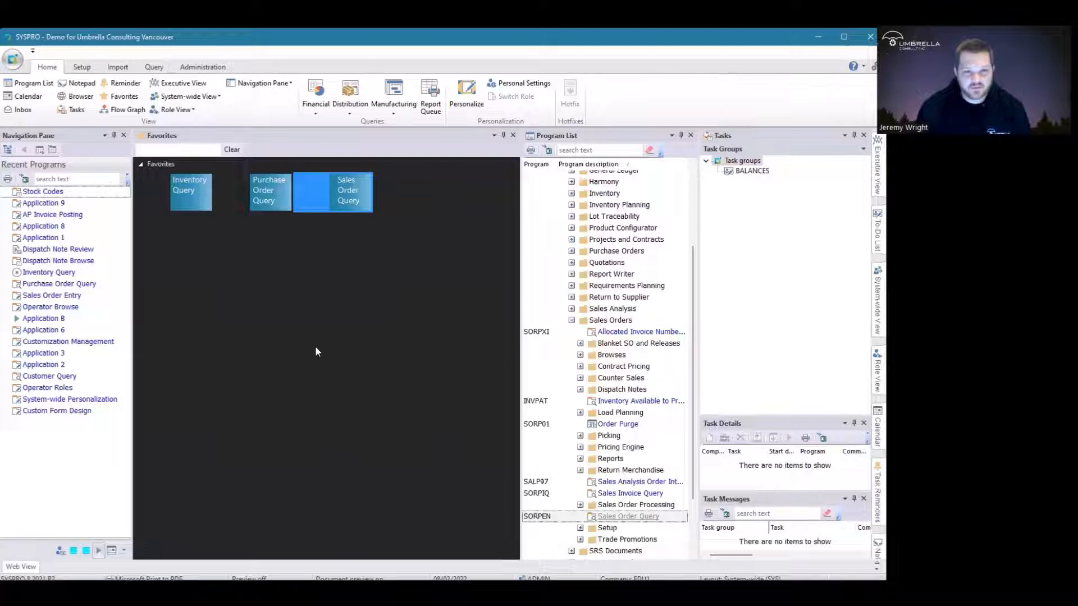
Change the title of the Inventory Query favorite to "Stockcode Lookup Thing"
right_click(192, 198)
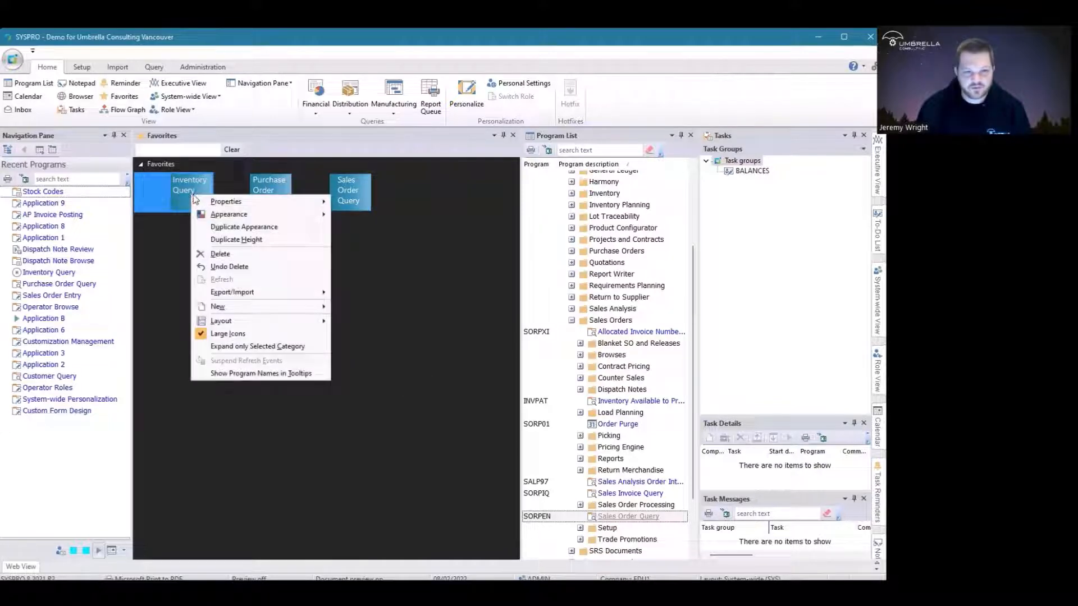
mouse_move(245, 203)
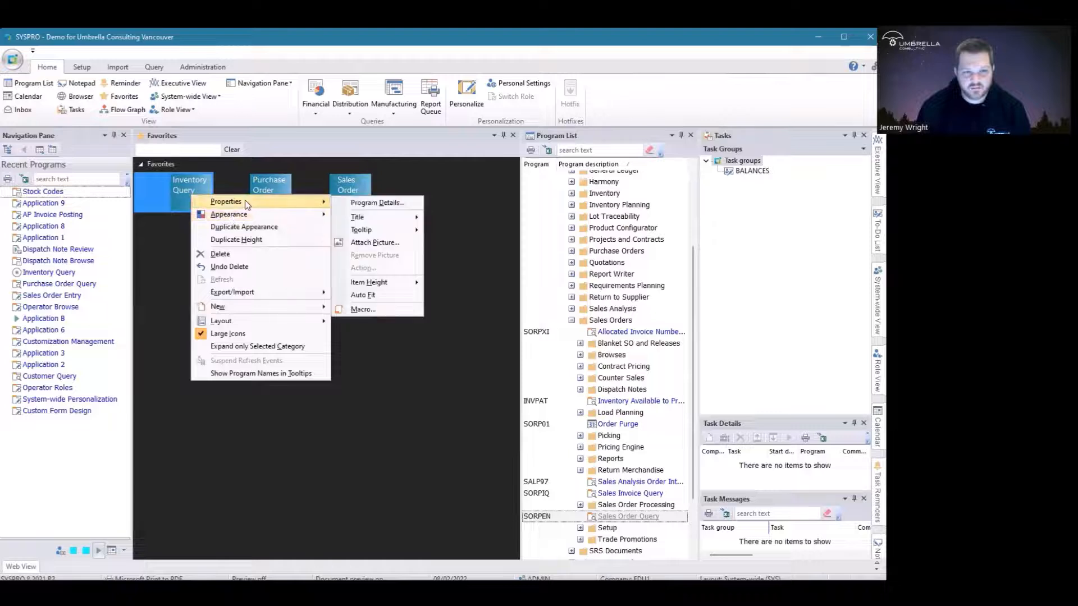
mouse_move(414, 217)
left_click(514, 218)
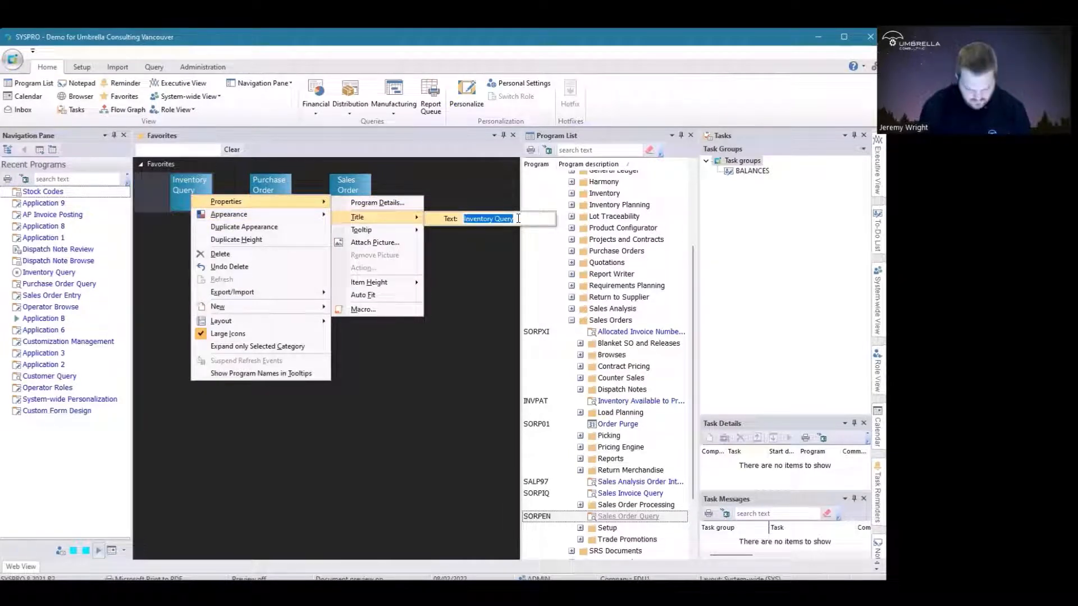
type("Stockcode Looku")
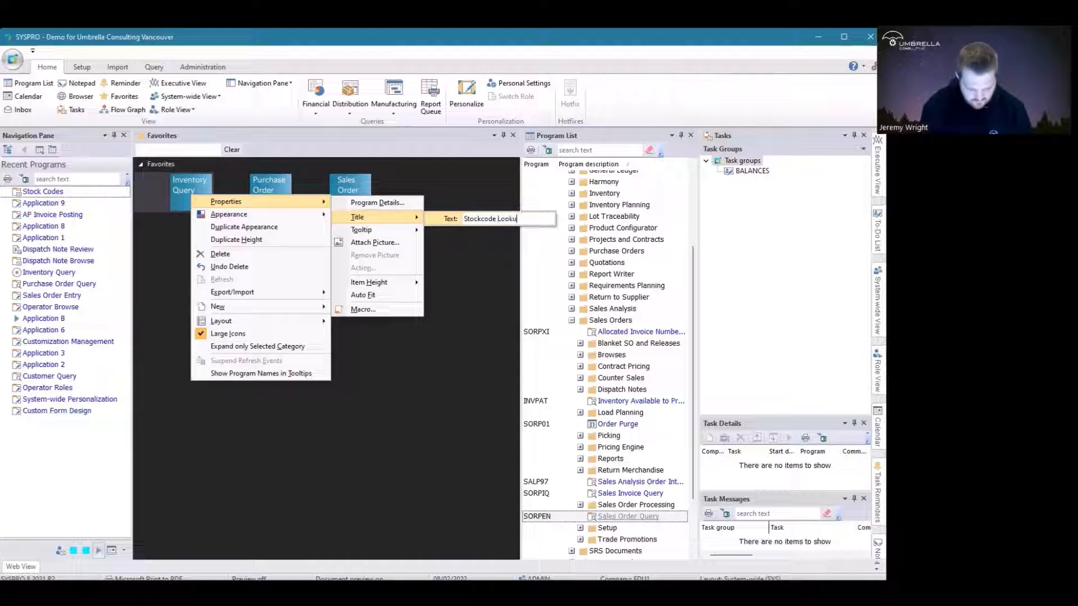
type("p Thing")
key("Return")
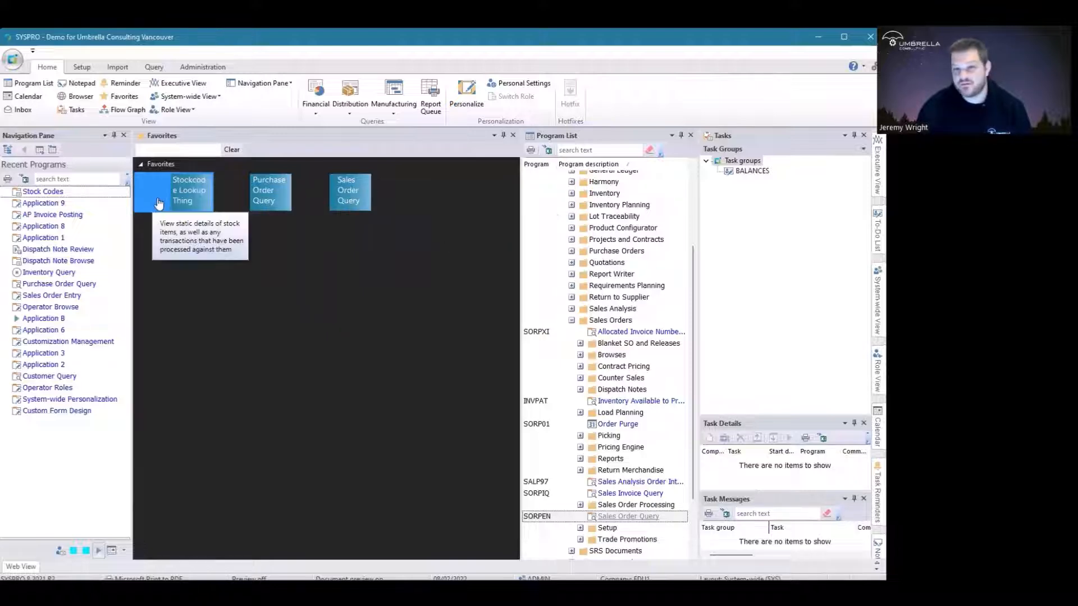
Set the tooltip text of the Stockcode Lookup Thing favorite to "View codes!"
right_click(187, 197)
mouse_move(217, 201)
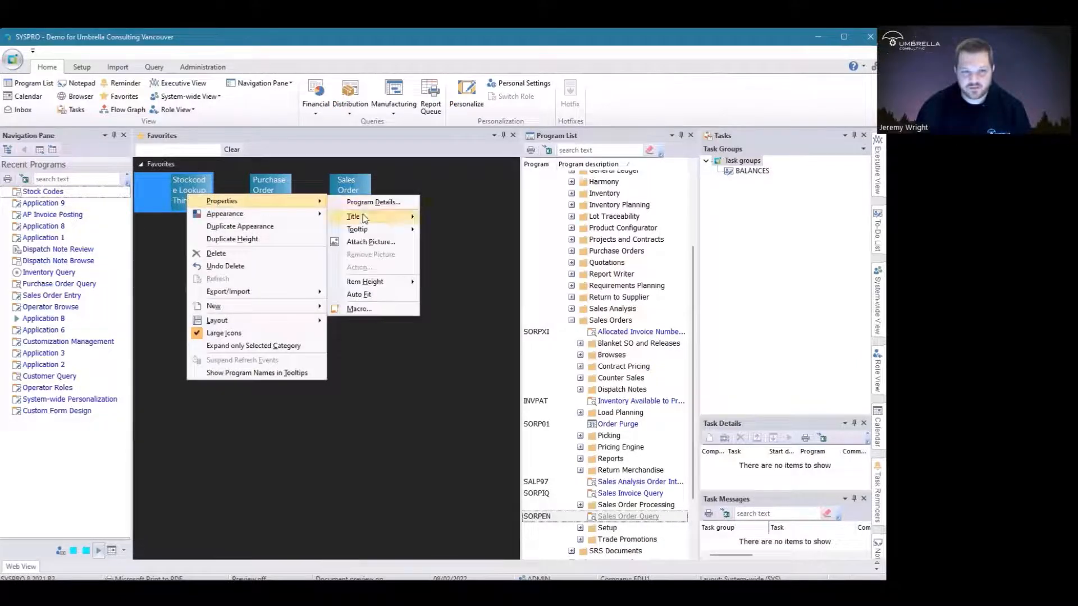
mouse_move(359, 229)
left_click(476, 232)
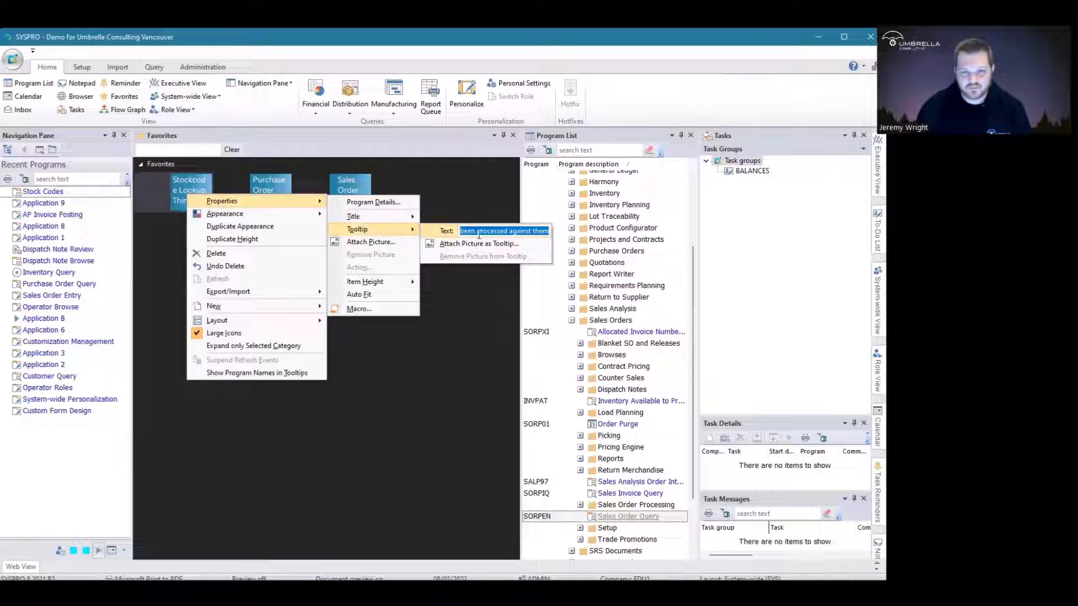
type("View")
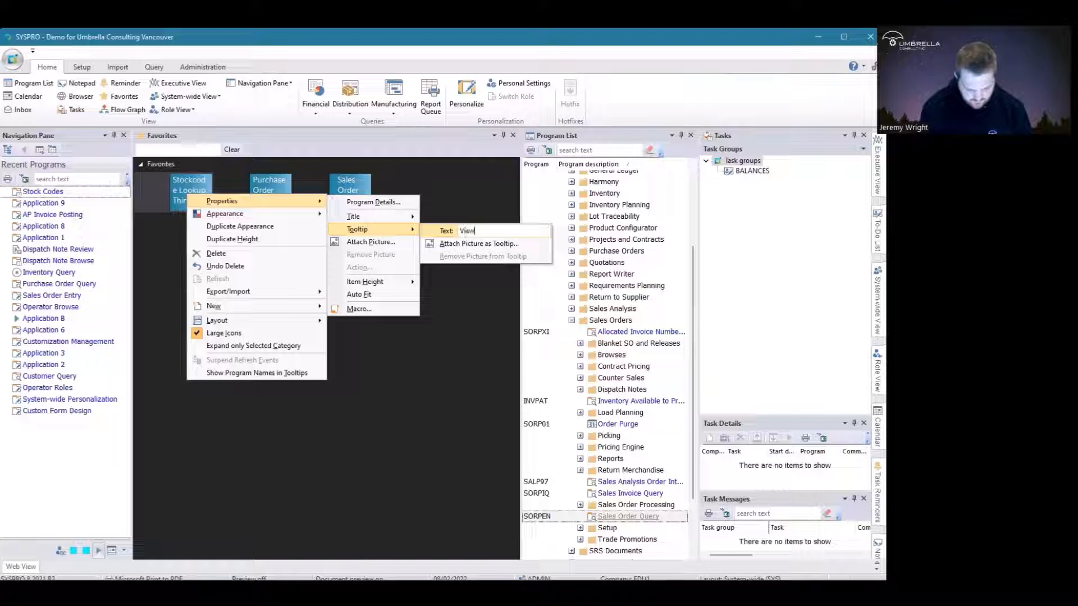
type(" codes!")
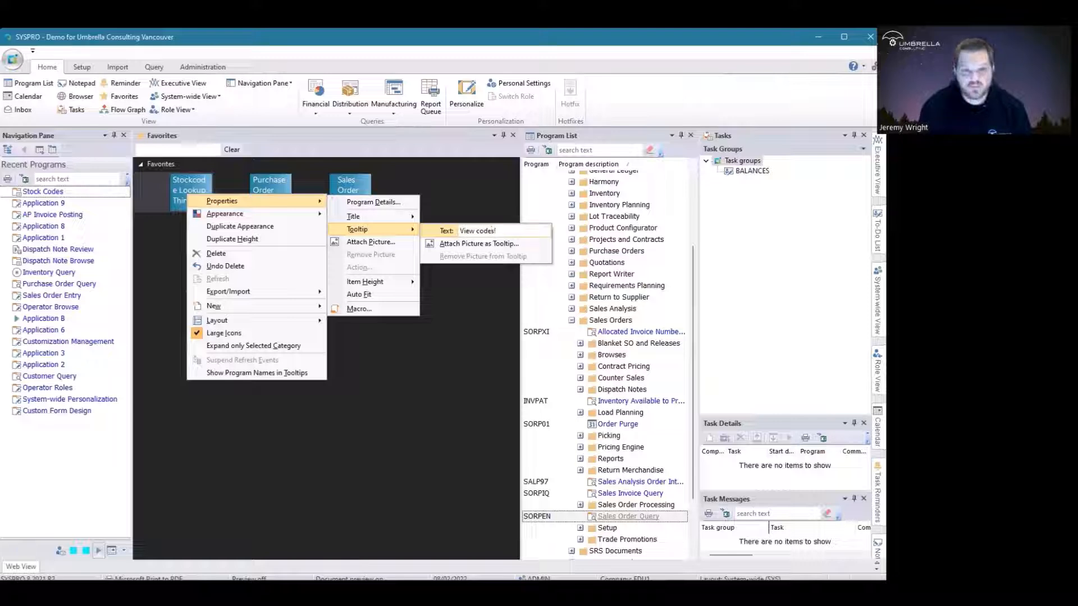
key("Return")
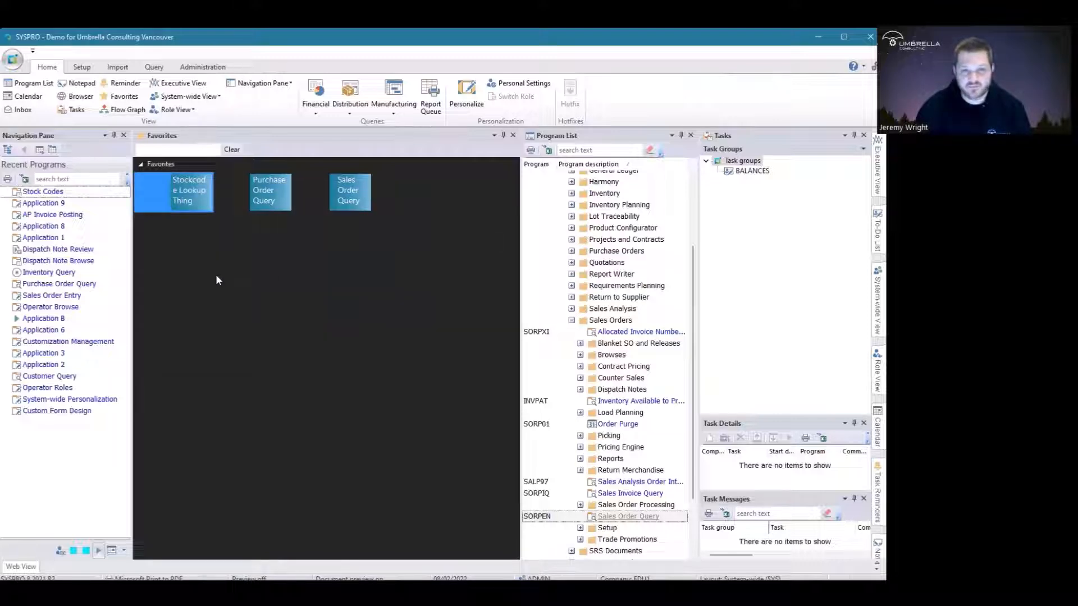
mouse_move(188, 217)
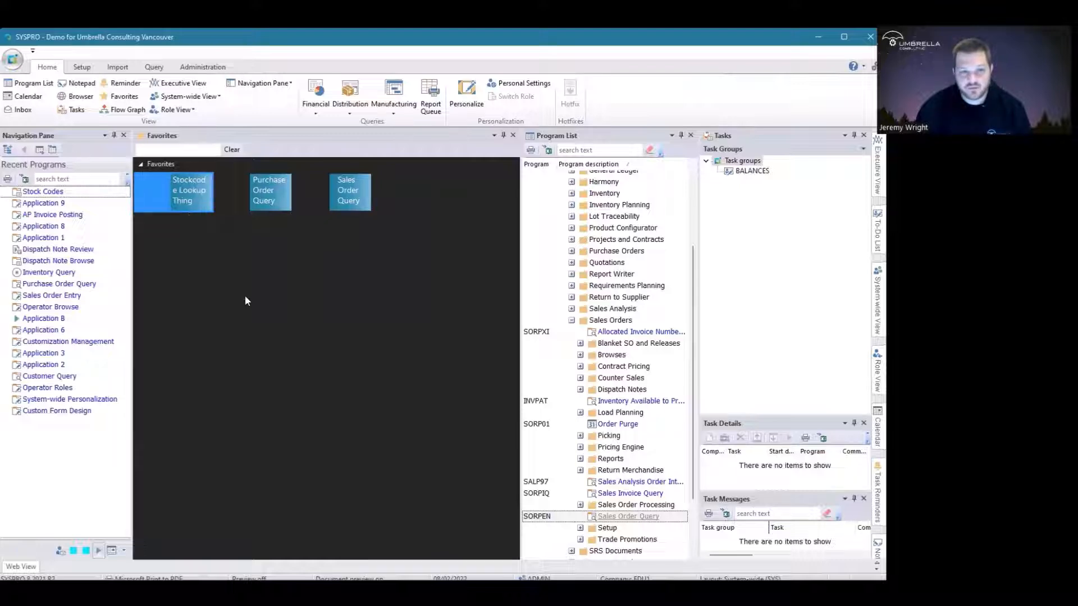
Assign the speaker icon to the Stockcode Lookup Thing favorite
right_click(193, 200)
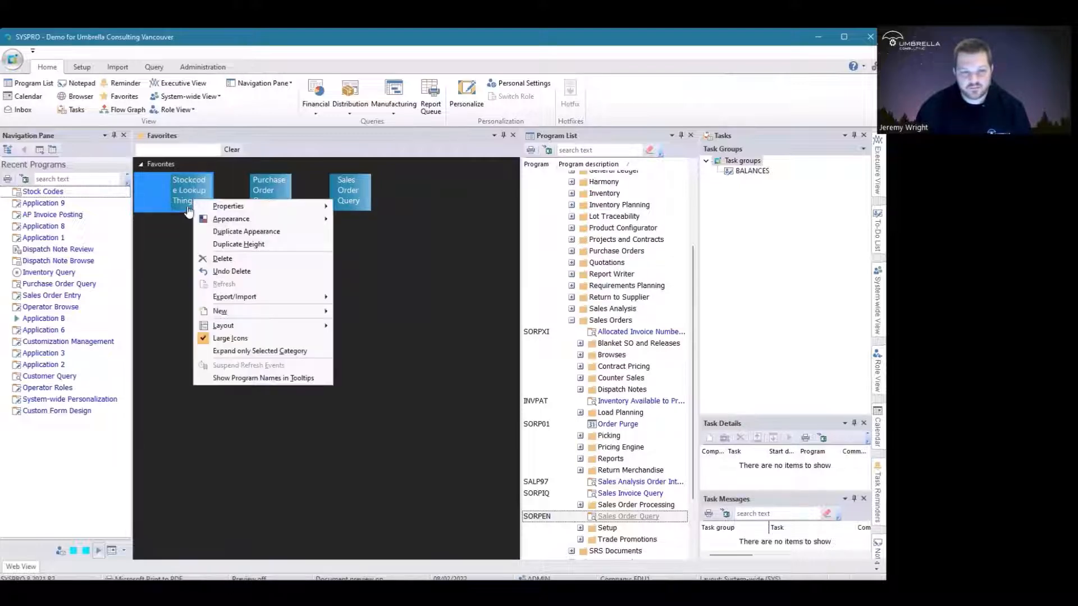
mouse_move(225, 213)
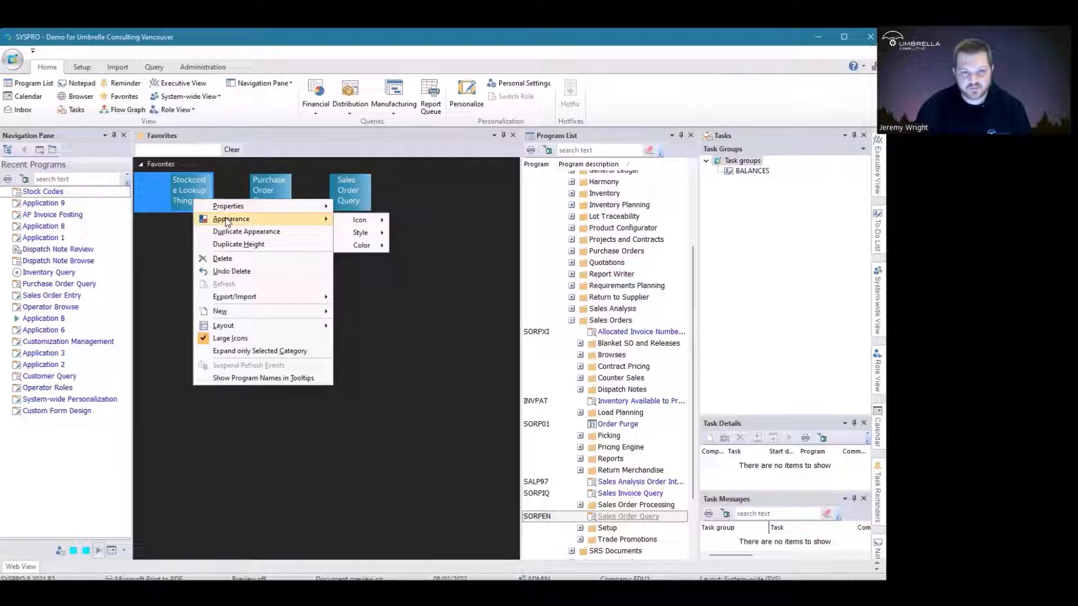
mouse_move(372, 220)
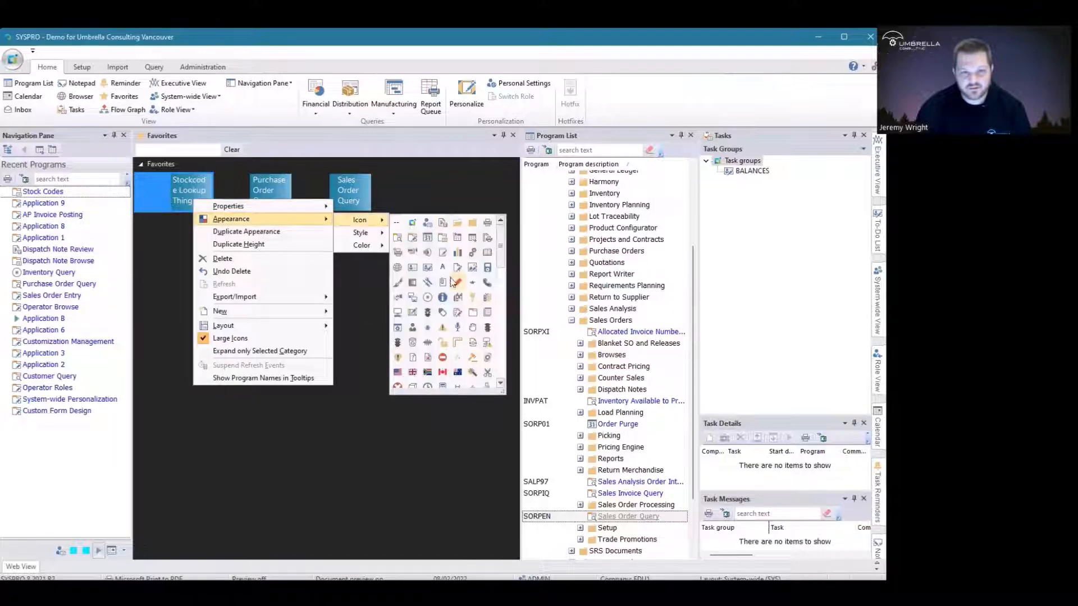
left_click(428, 256)
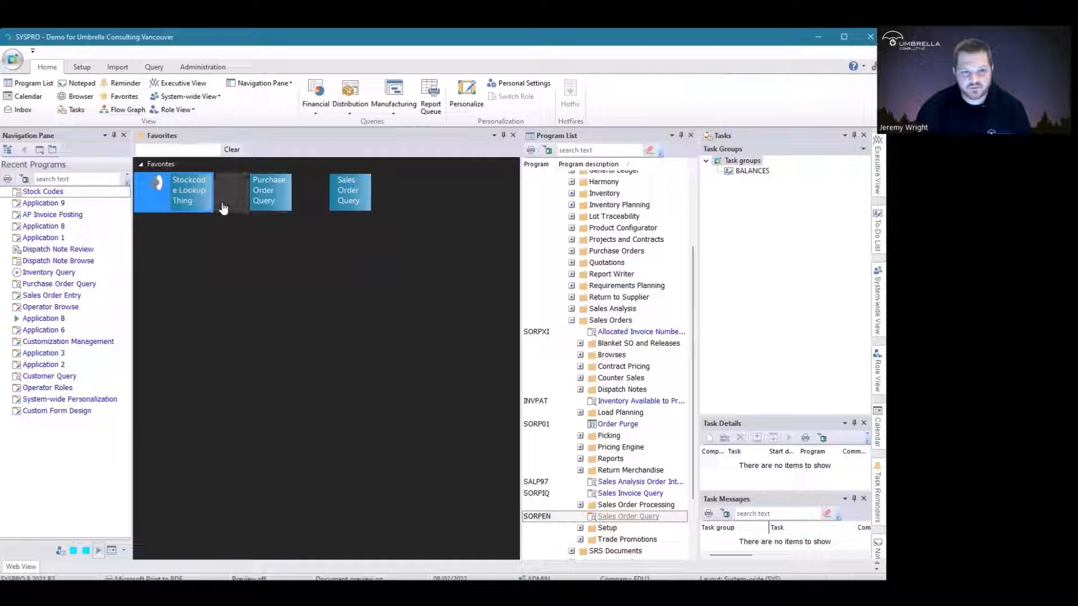
Set the appearance style of the Stockcode Lookup Thing favorite to No XAML theme
right_click(194, 195)
mouse_move(287, 215)
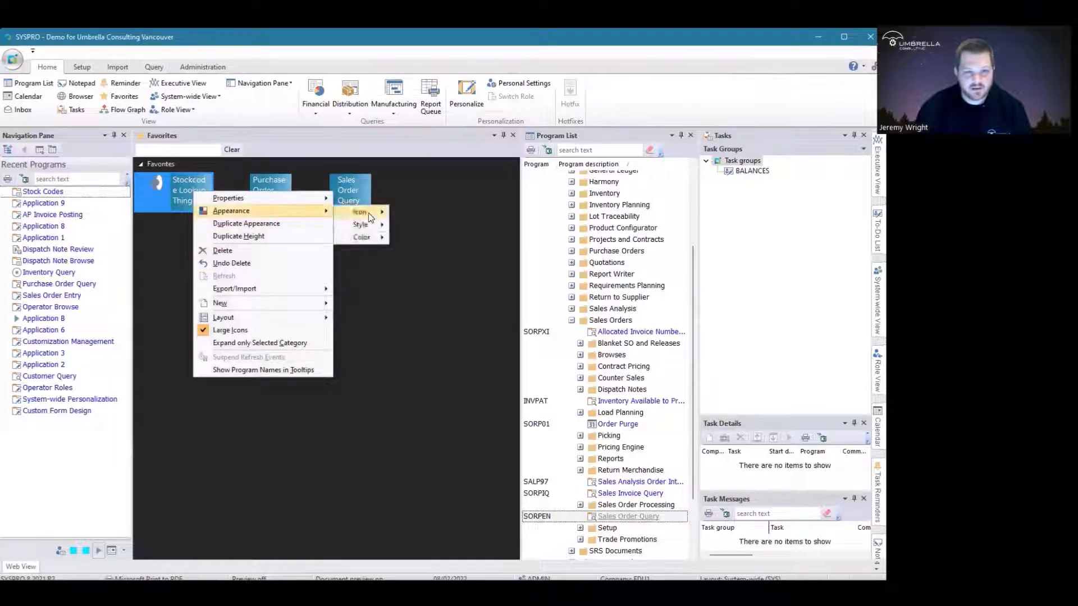
mouse_move(368, 227)
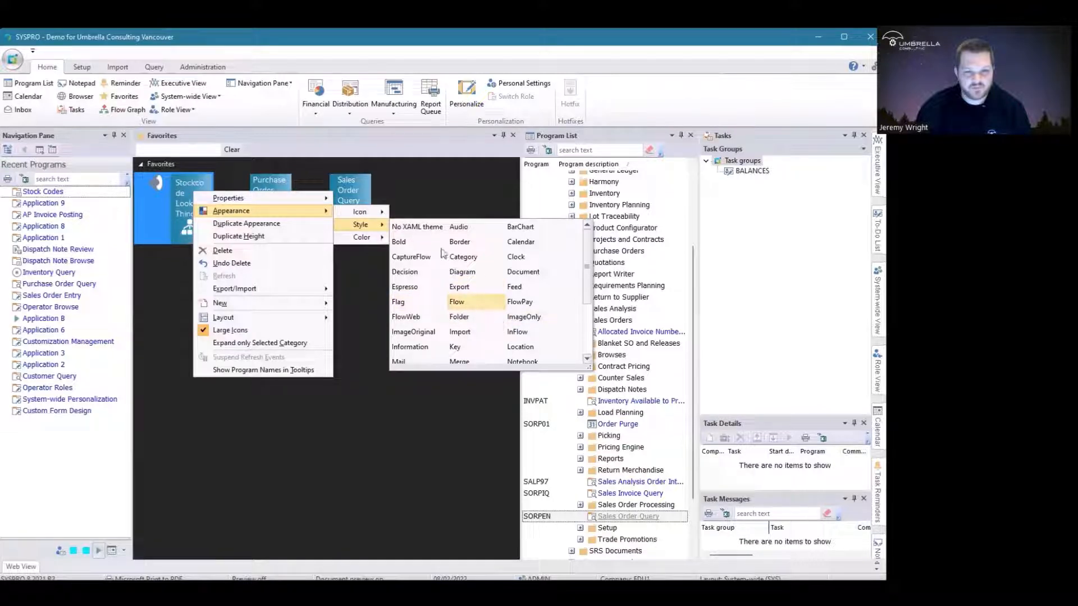
left_click(433, 228)
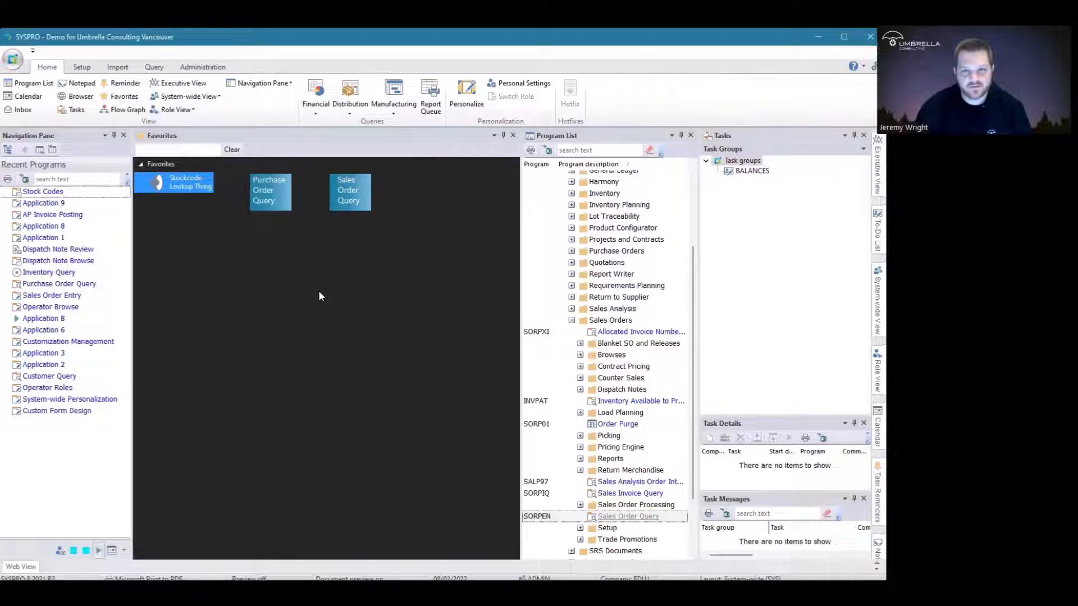
Set the appearance style of the Purchase Order Query favorite to No XAML theme
right_click(277, 205)
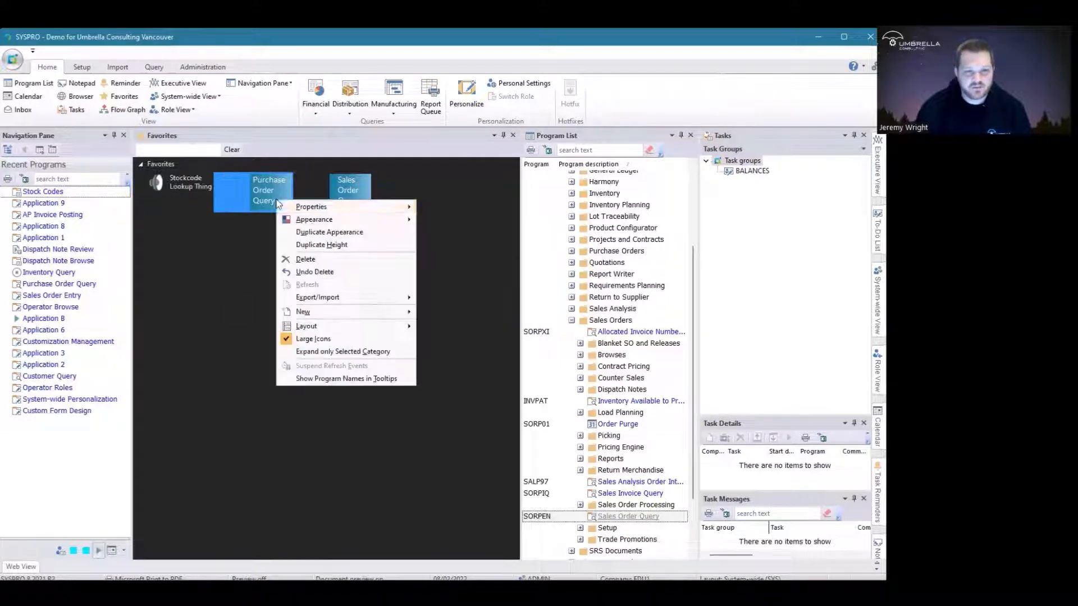
mouse_move(335, 220)
mouse_move(445, 226)
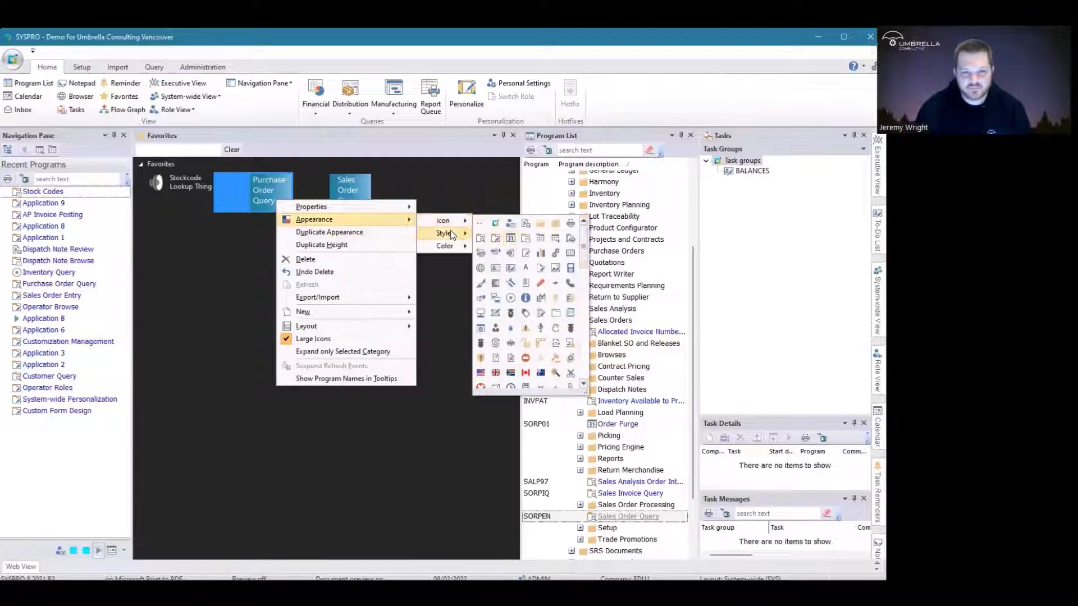
left_click(493, 233)
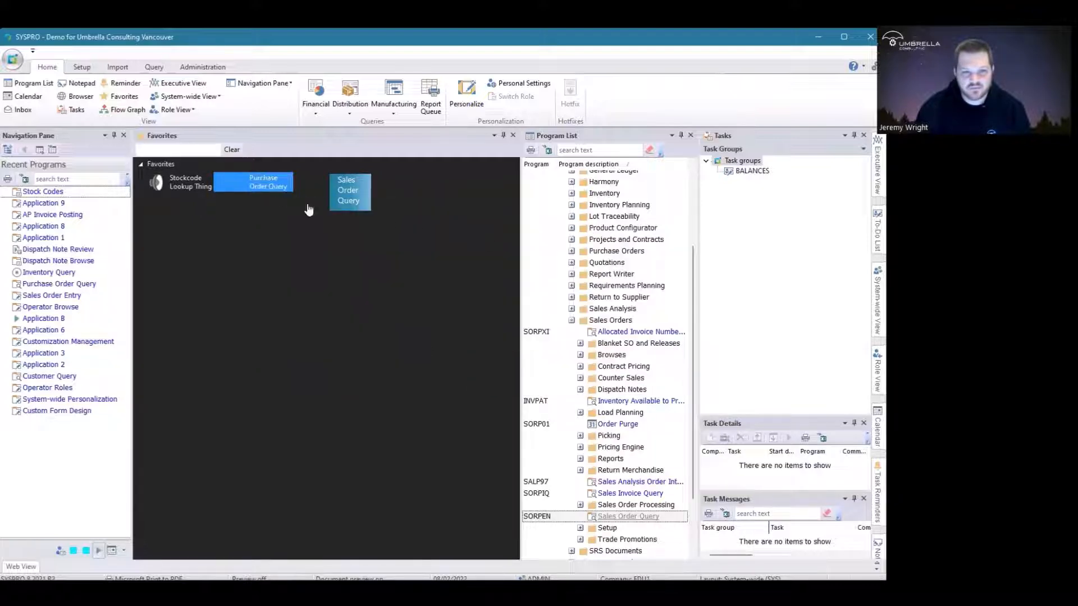
Assign the blue information icon to the Purchase Order Query favorite
right_click(277, 188)
mouse_move(362, 207)
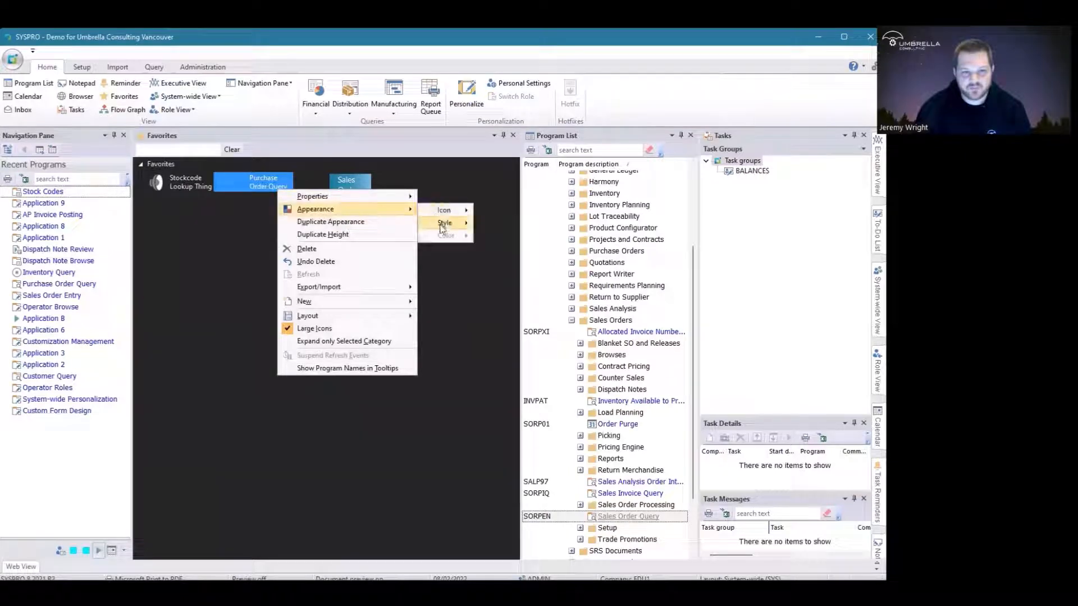
mouse_move(450, 214)
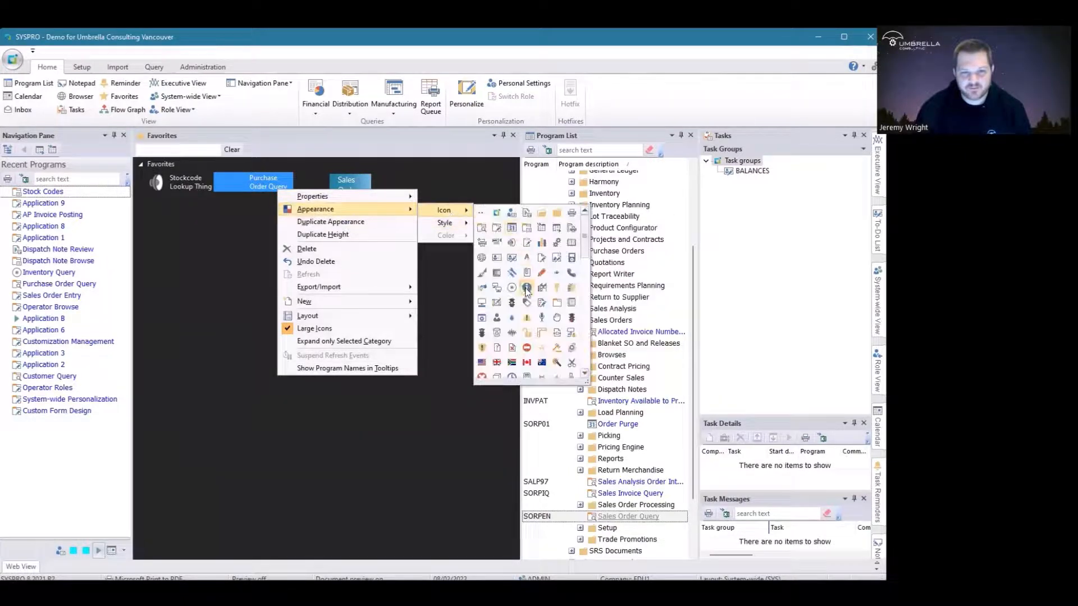
left_click(526, 287)
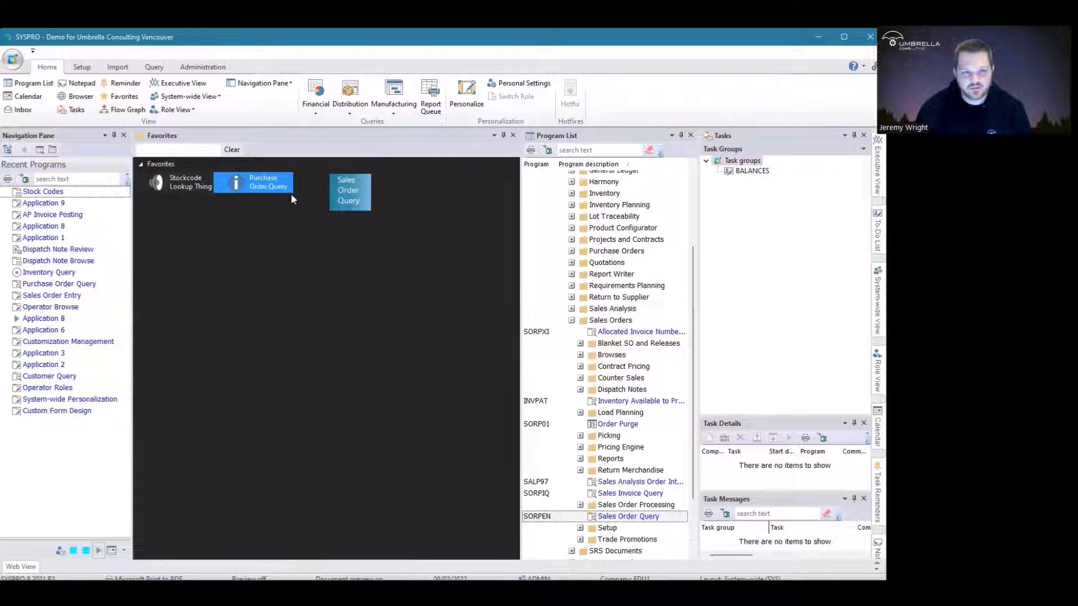
Set the appearance style of the Sales Order Query favorite to No XAML theme
right_click(336, 207)
mouse_move(404, 225)
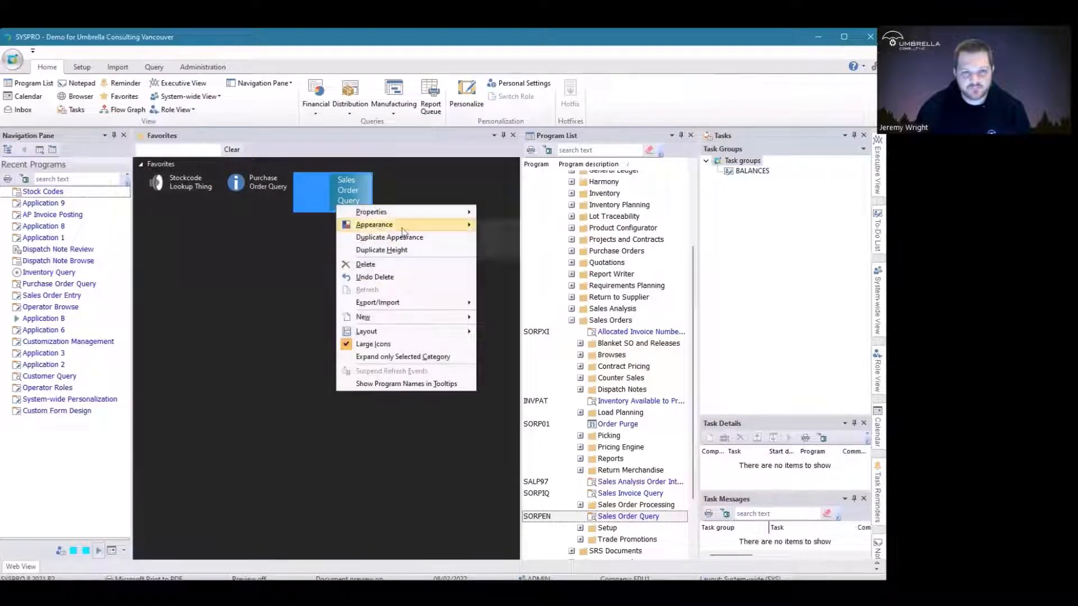
mouse_move(518, 242)
left_click(554, 242)
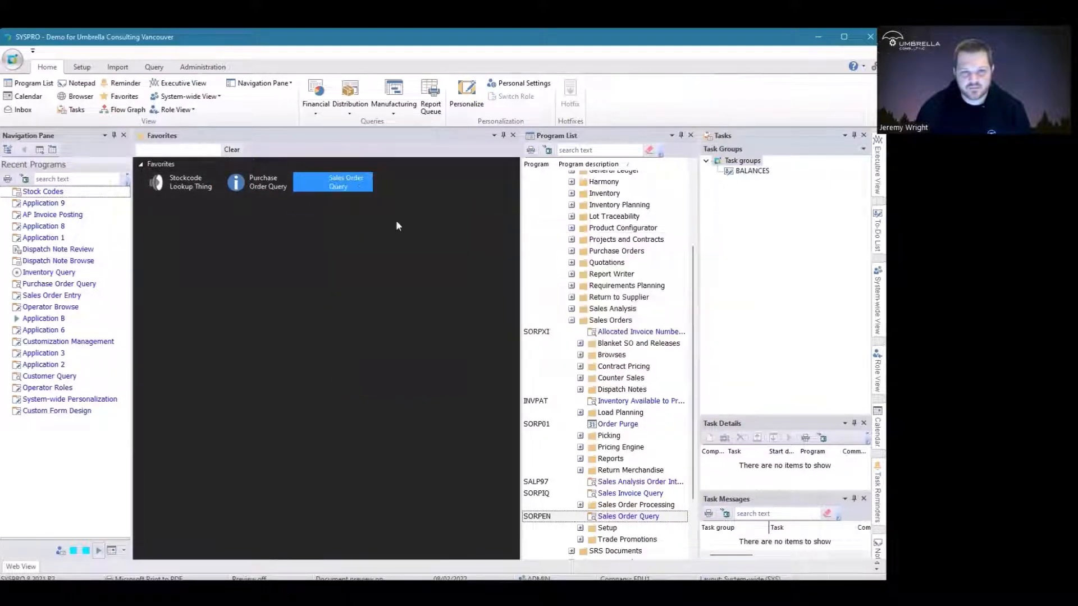
Assign the green-and-blue SYSPRO logo icon to the Sales Order Query favorite
right_click(362, 178)
mouse_move(431, 198)
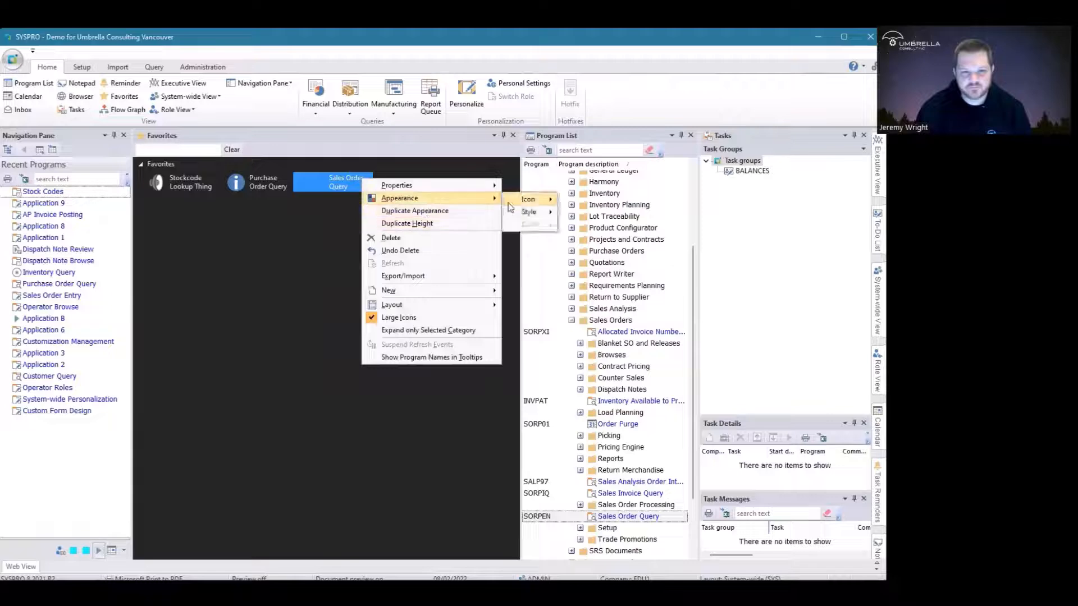
mouse_move(511, 201)
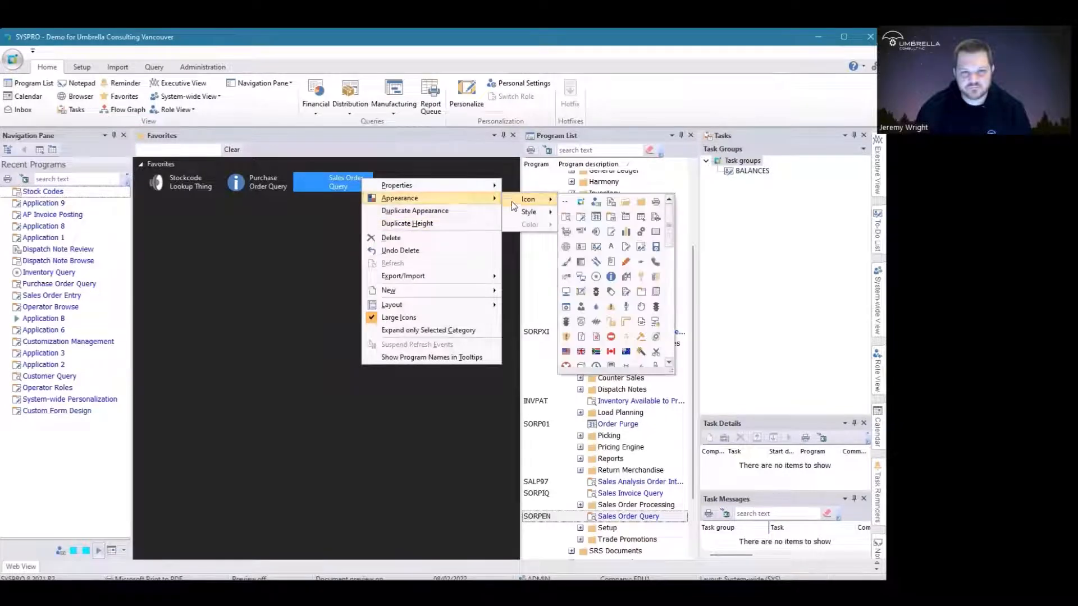
left_click(579, 202)
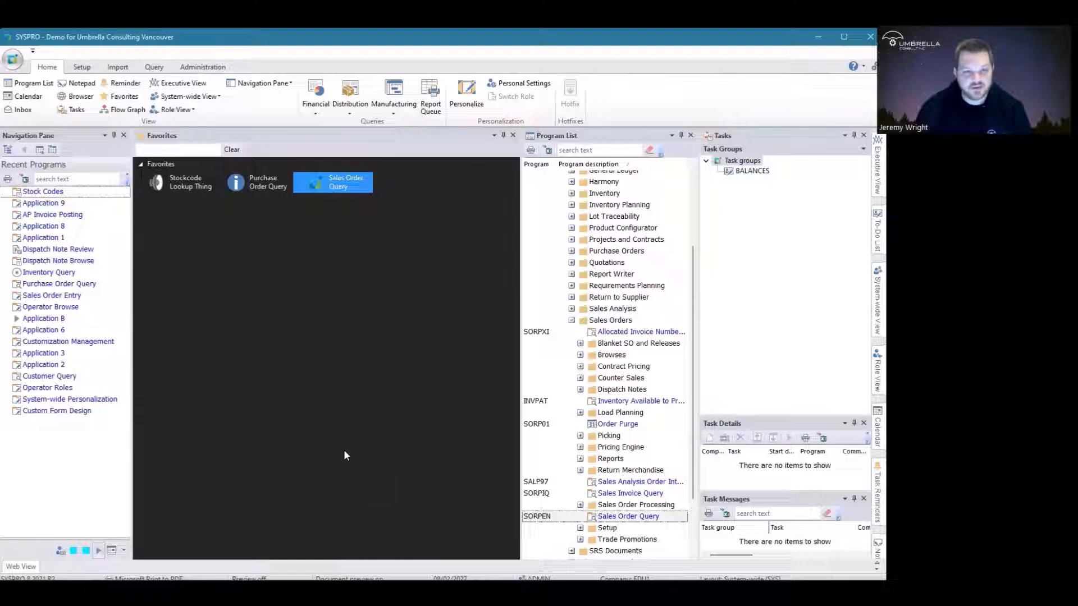
Create a new category named QUERY STUFF in the Favorites area
right_click(184, 228)
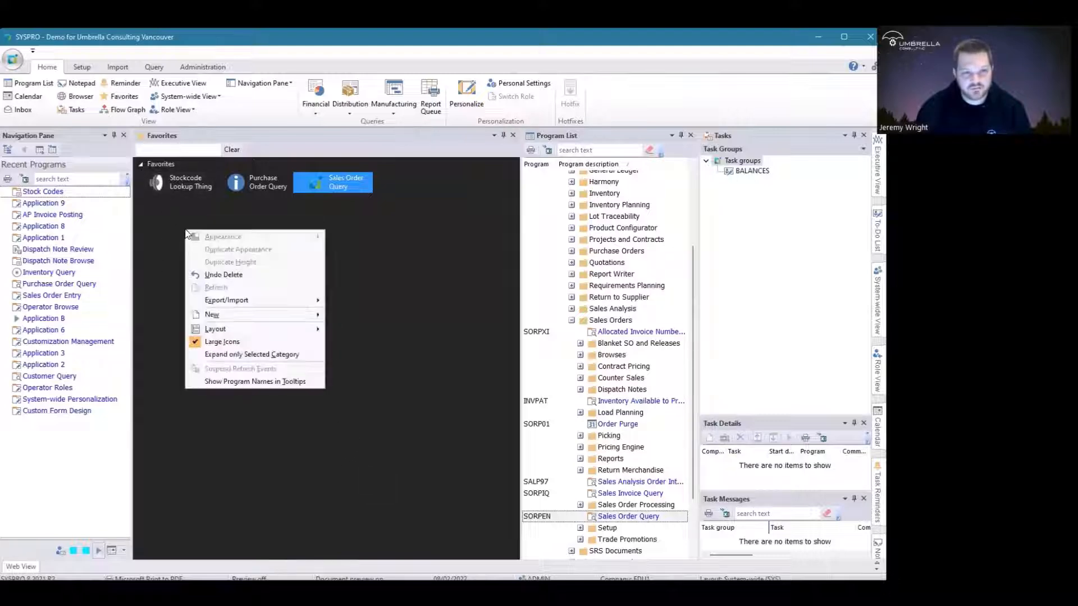
mouse_move(272, 313)
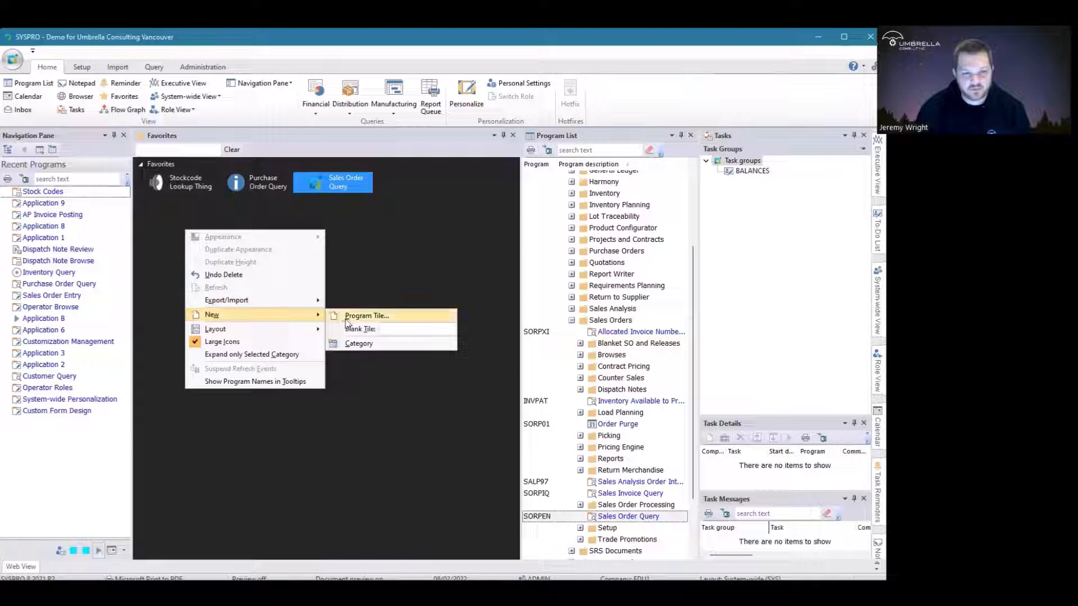
left_click(373, 345)
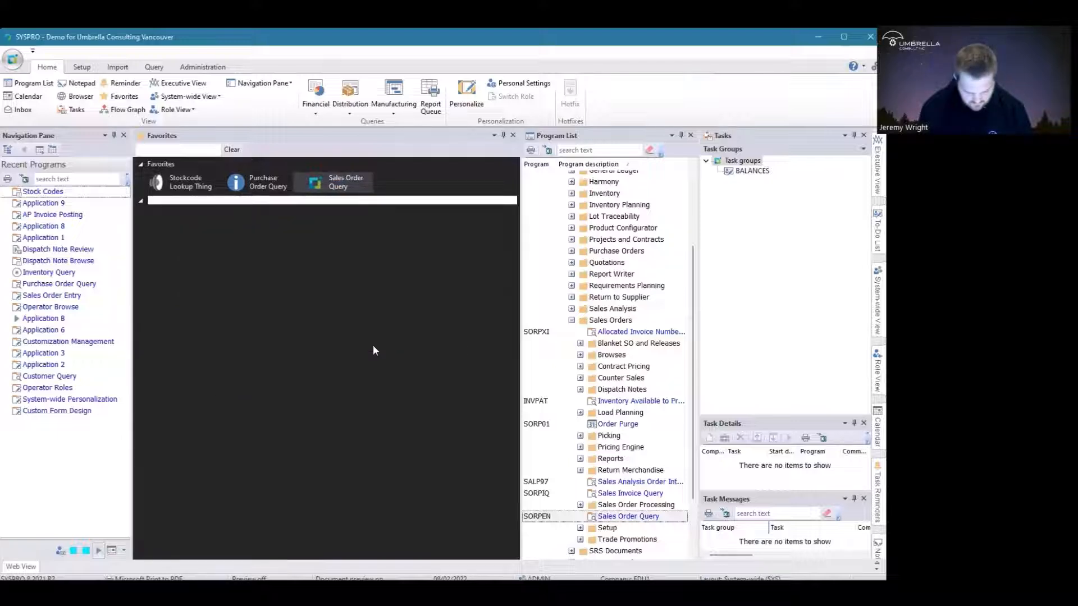
type("QUER")
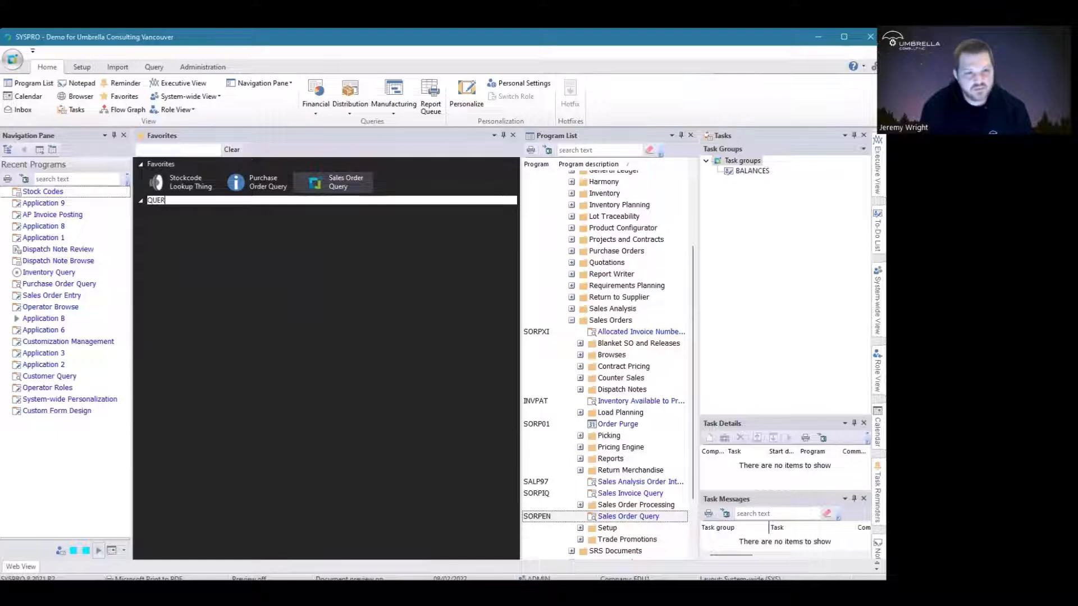
type("Y STUFF")
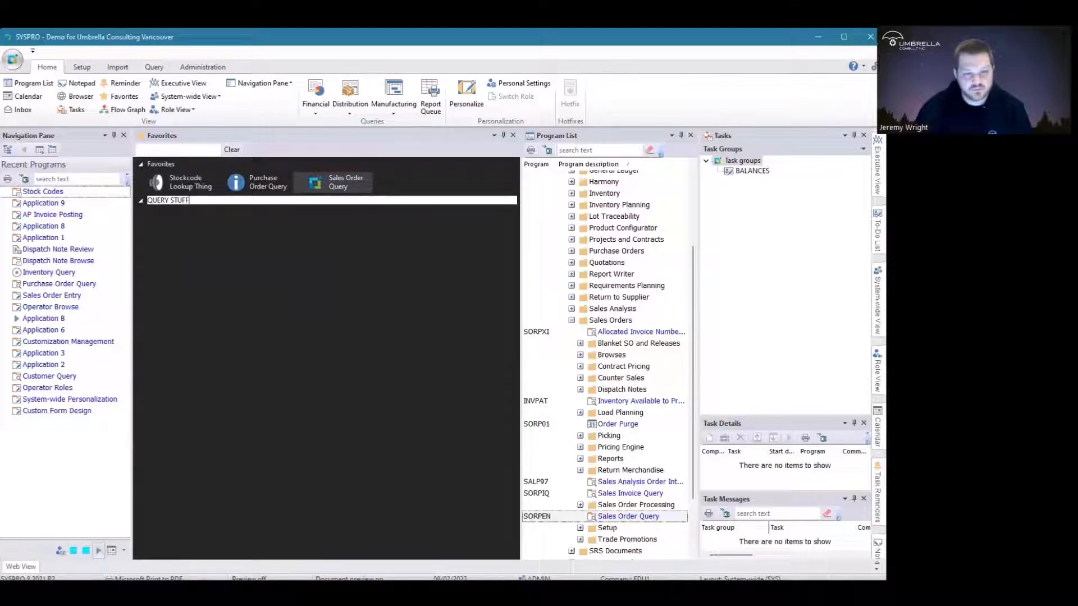
key("Return")
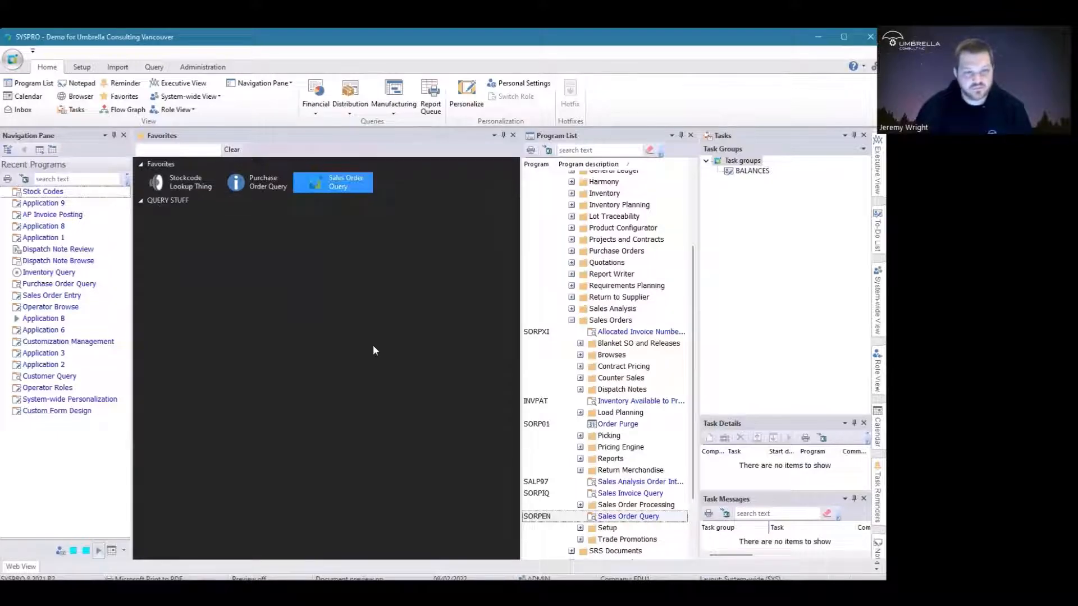
Move the Stockcode Lookup Thing, Sales Order Query and Purchase Order Query tiles into the QUERY STUFF category
left_click(193, 184)
left_click_drag(202, 206, 251, 217)
left_click(244, 188)
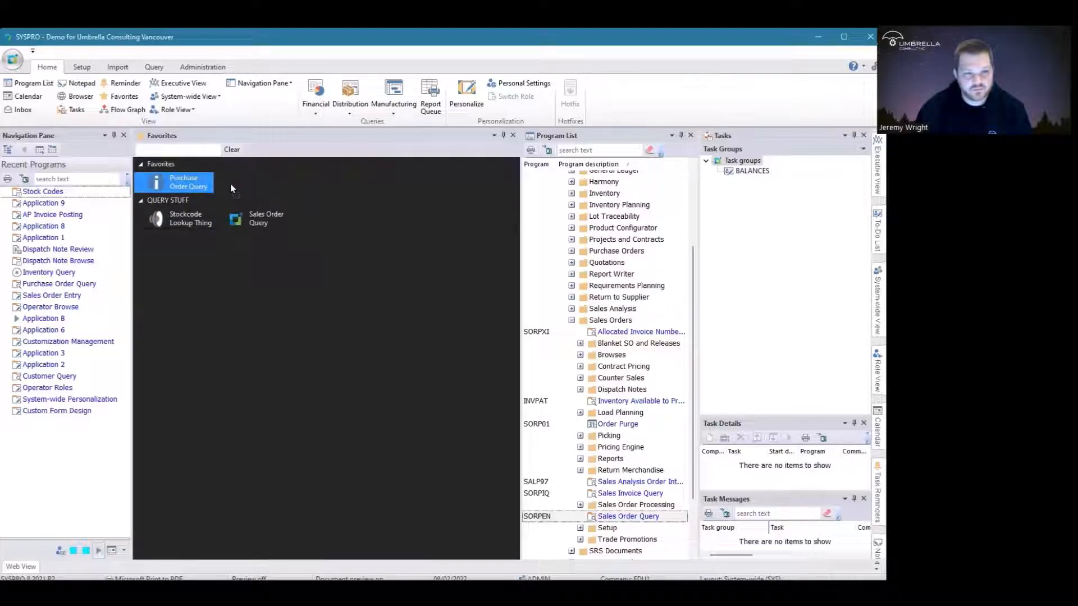
left_click_drag(321, 223, 323, 222)
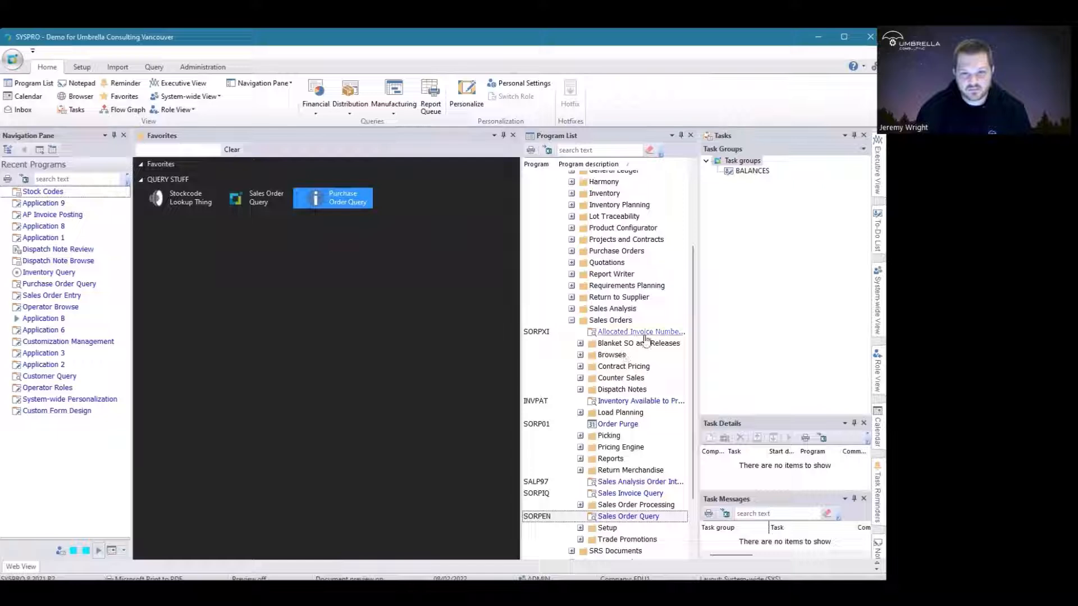
Add the Allocated Invoice Number Query program to the Favorites category, and collapse and re-expand that category
left_click_drag(639, 332, 531, 328)
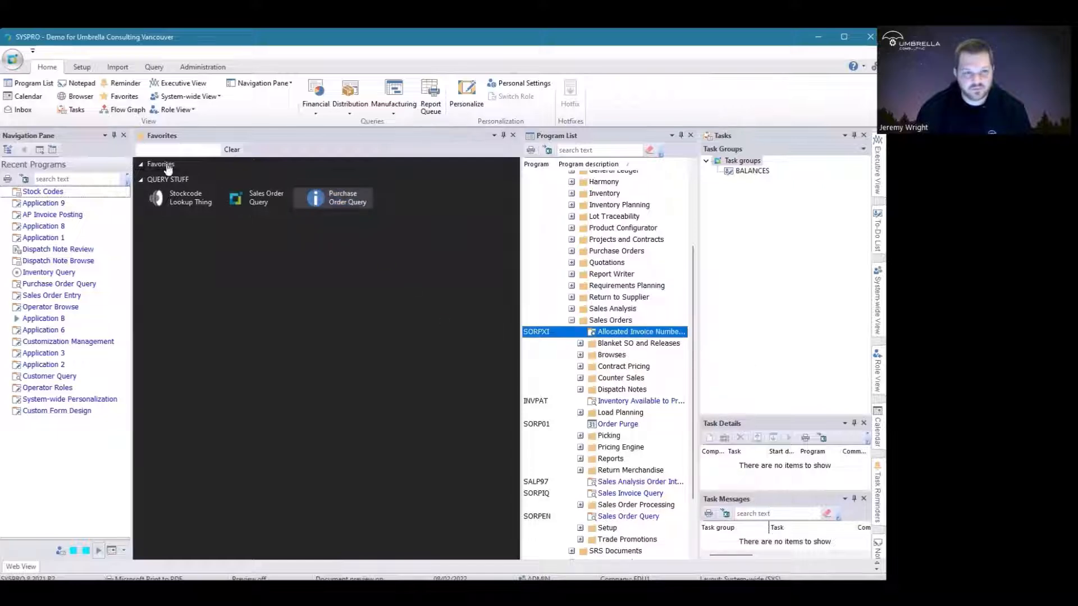
left_click_drag(167, 168, 168, 171)
left_click(141, 163)
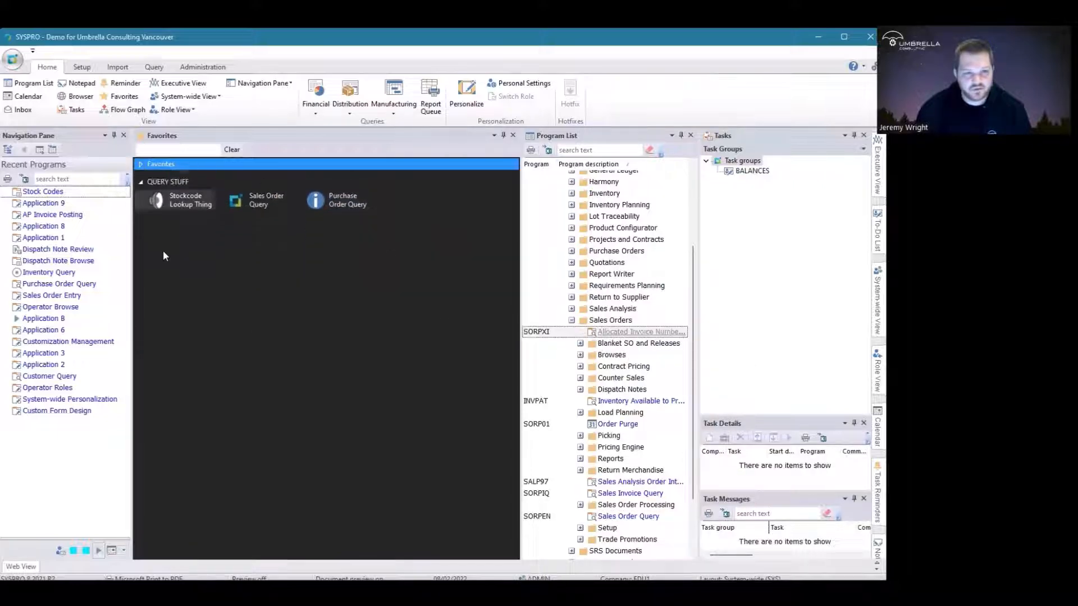
left_click(141, 164)
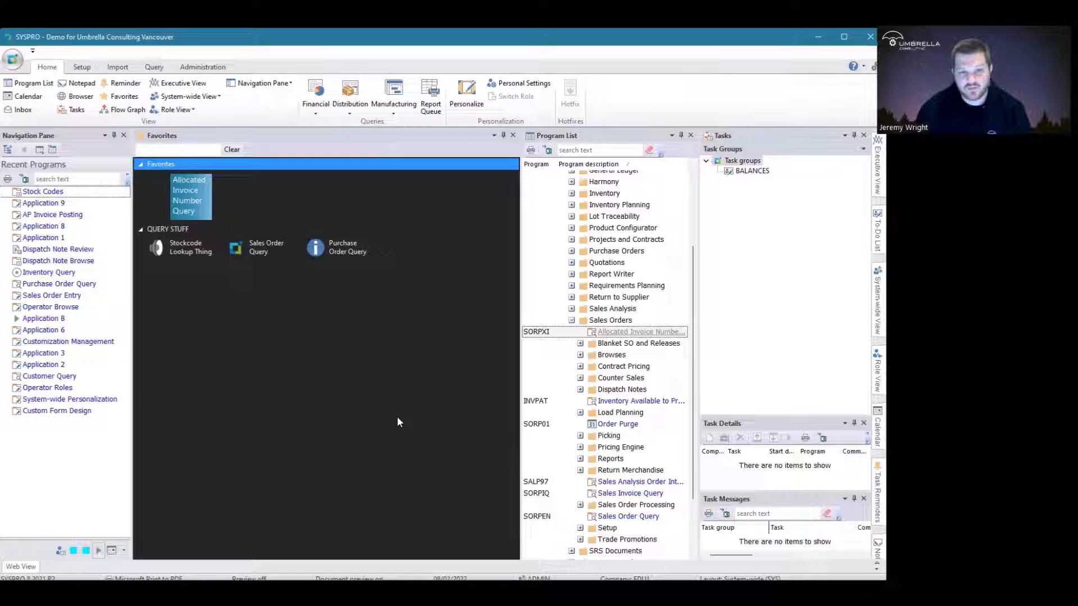
Widen all tiles in the Favorites area by increasing the layout's item width
right_click(258, 350)
mouse_move(354, 447)
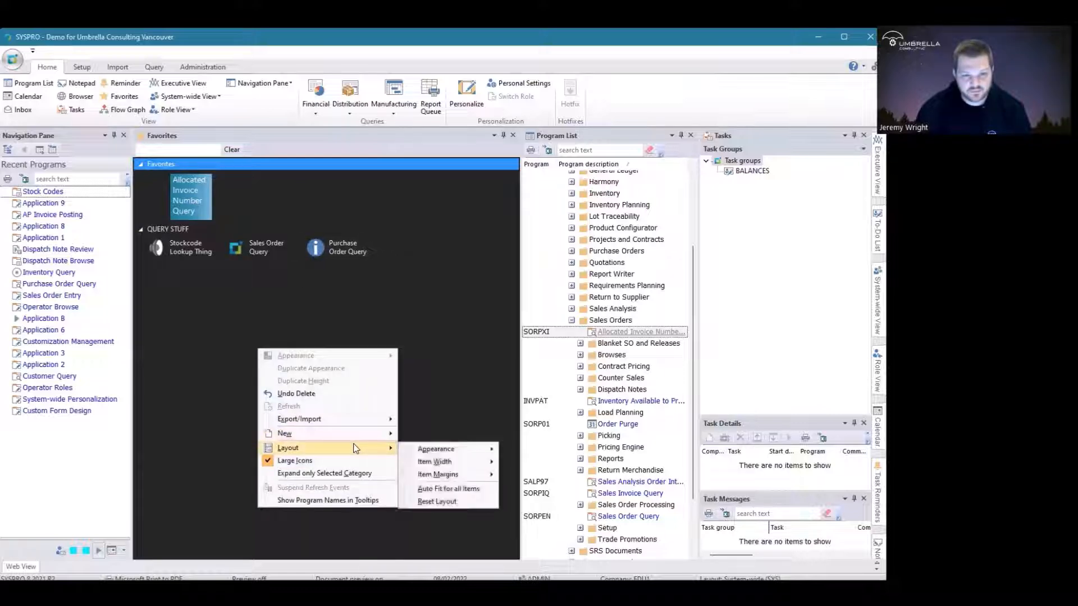
mouse_move(470, 467)
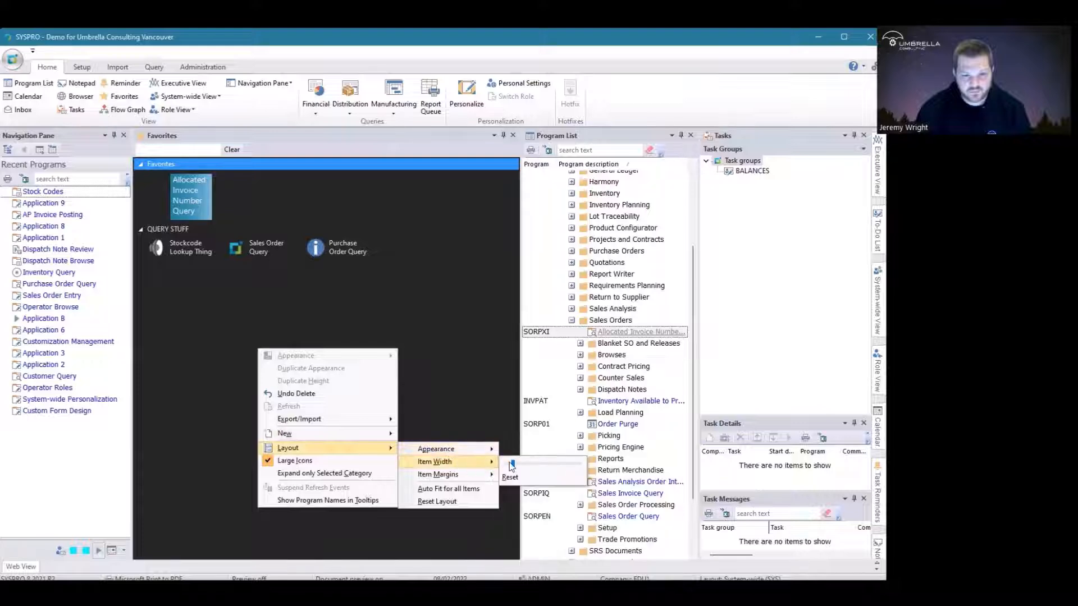
left_click_drag(511, 465, 527, 470)
mouse_move(537, 470)
left_mouse_down()
mouse_move(629, 484)
mouse_move(506, 466)
mouse_move(547, 476)
mouse_move(530, 468)
left_mouse_up()
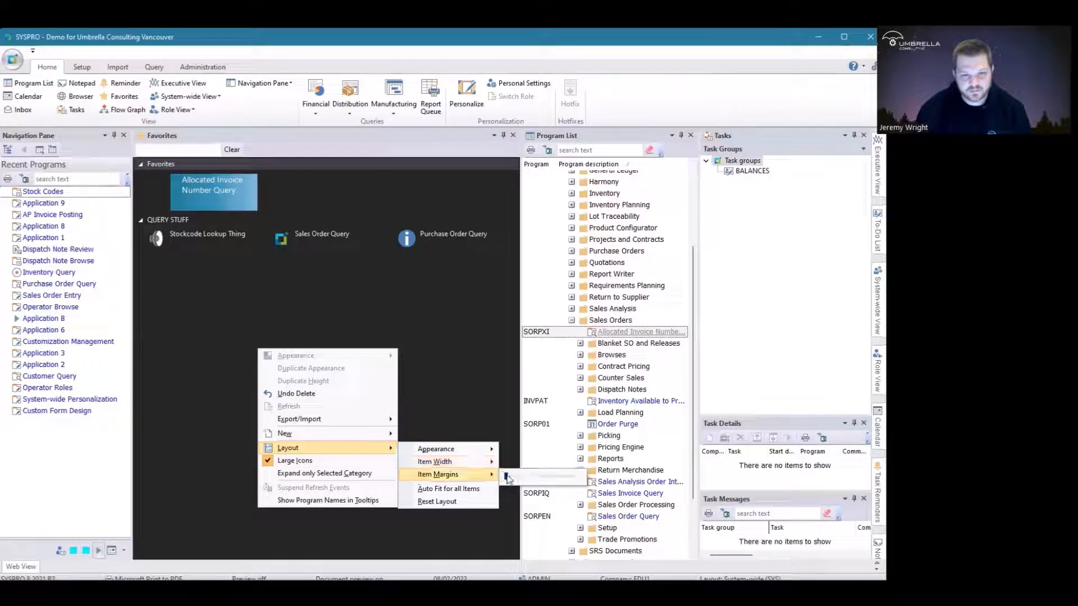
Try adjusting the item margins of the Favorites layout and apply Auto Fit for all items
left_click_drag(508, 478, 477, 487)
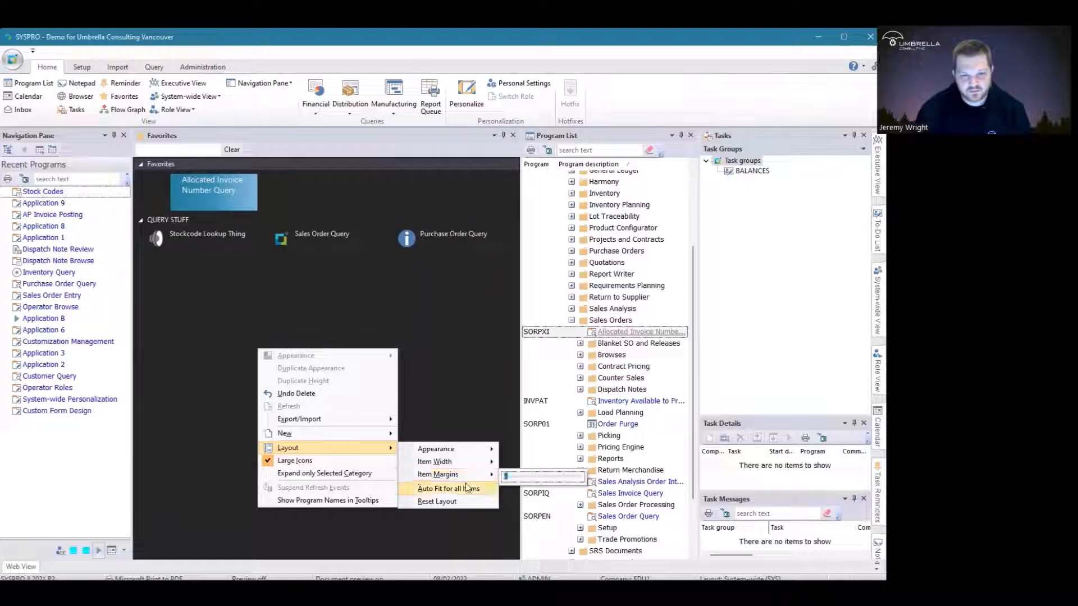
left_click(306, 356)
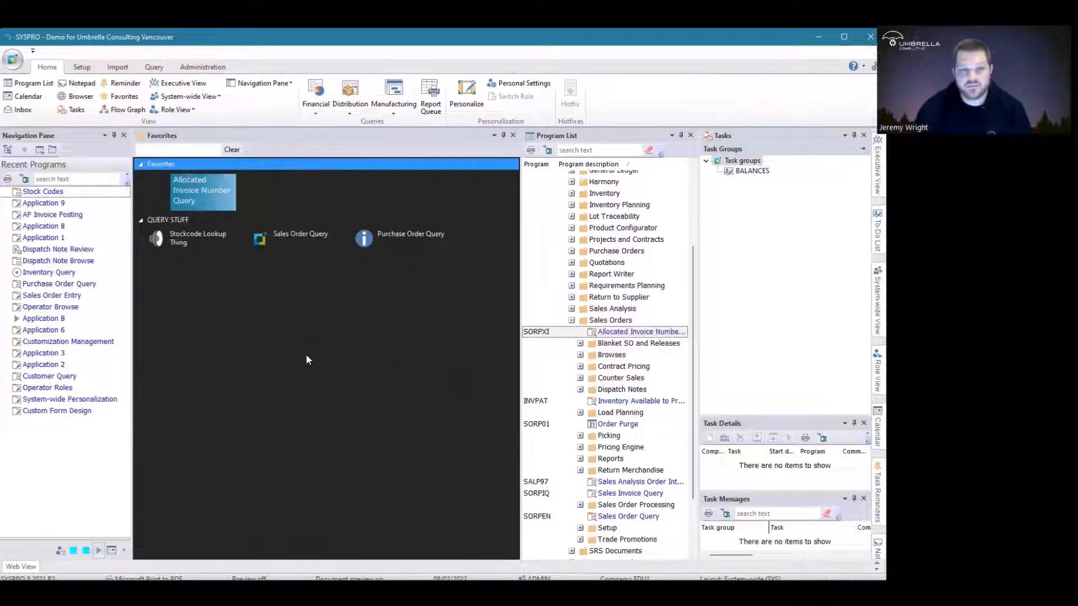